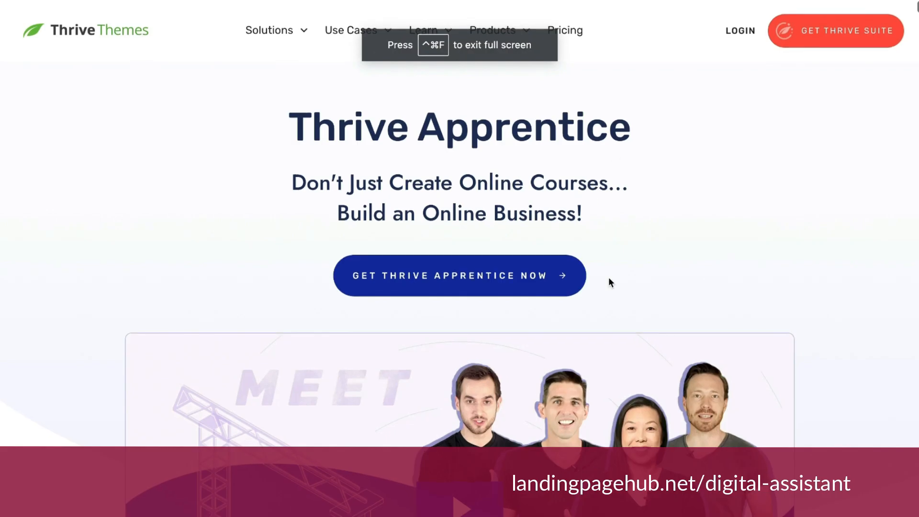
# Compare the Thrive Apprentice sales page with the content format, branding and template columns of the Airtable comparison table.
pyautogui.scroll(-5, 608, 277)
pyautogui.scroll(5, 609, 282)
pyautogui.scroll(-2, 609, 281)
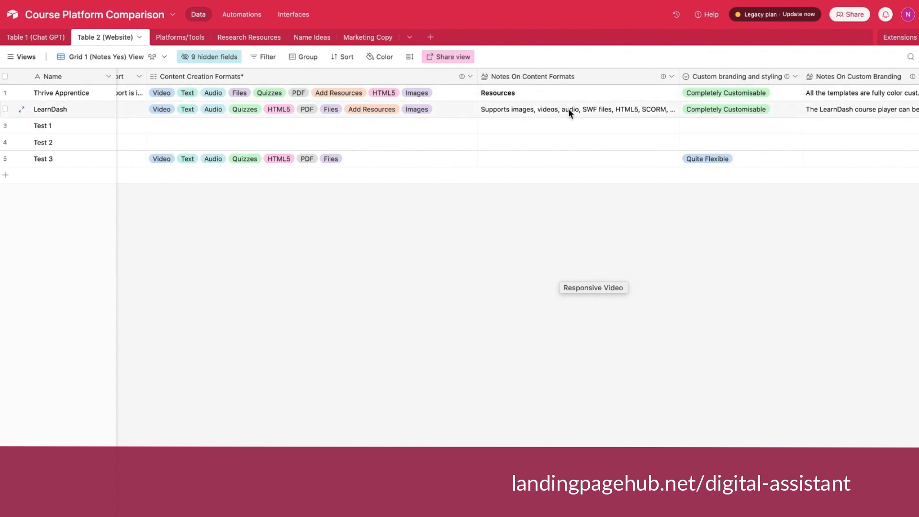
pyautogui.hscroll(6, 567, 110)
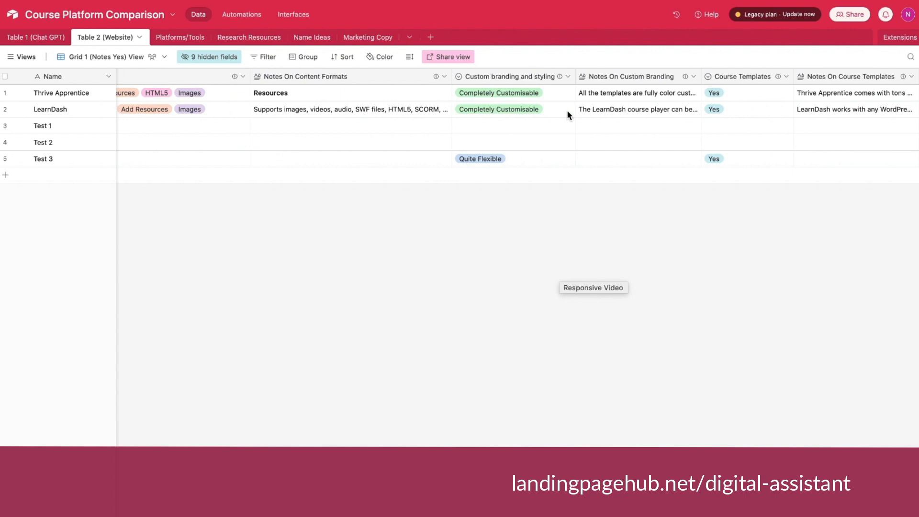
pyautogui.hscroll(-4, 567, 110)
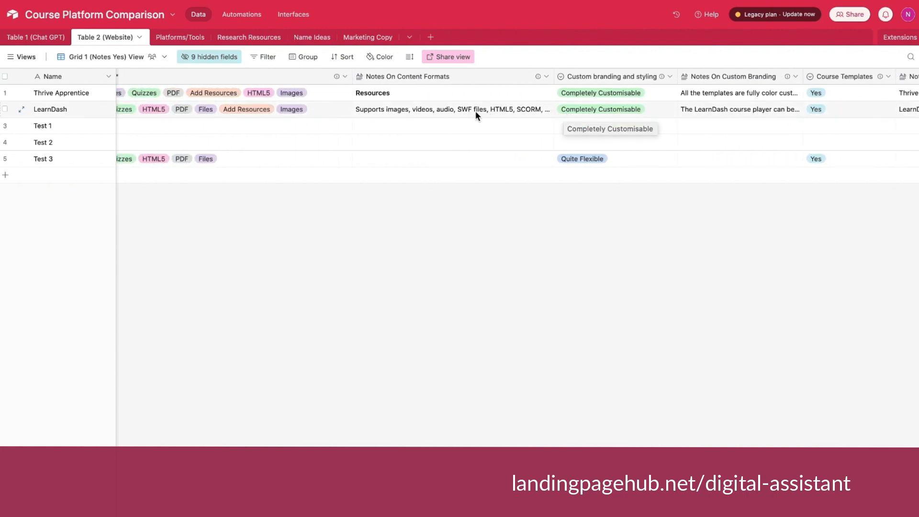
pyautogui.hscroll(4, 470, 105)
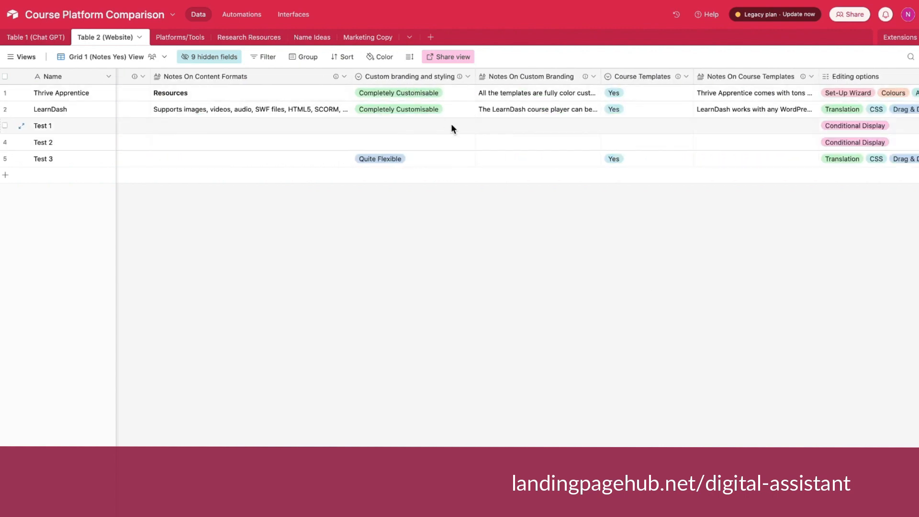
pyautogui.hotkey('ctrl', 'Right')
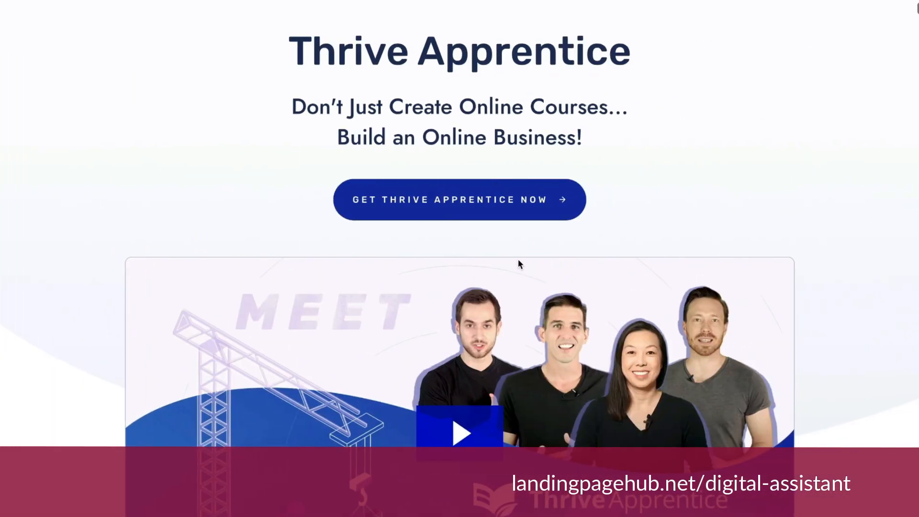
pyautogui.scroll(-3, 580, 371)
pyautogui.scroll(2, 579, 366)
pyautogui.hotkey('ctrl', 'Left')
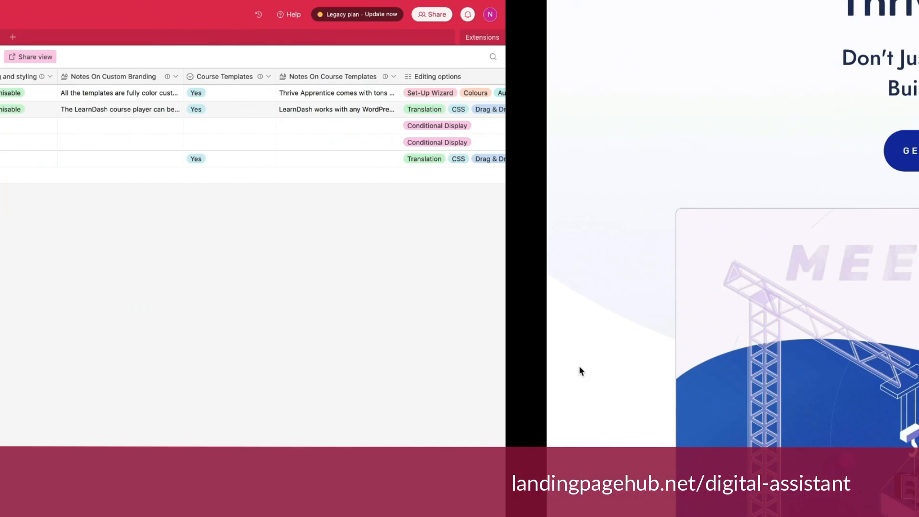
# Set LearnDash's custom branding and styling option to Completely Customisable.
pyautogui.click(445, 115)
pyautogui.click(467, 110)
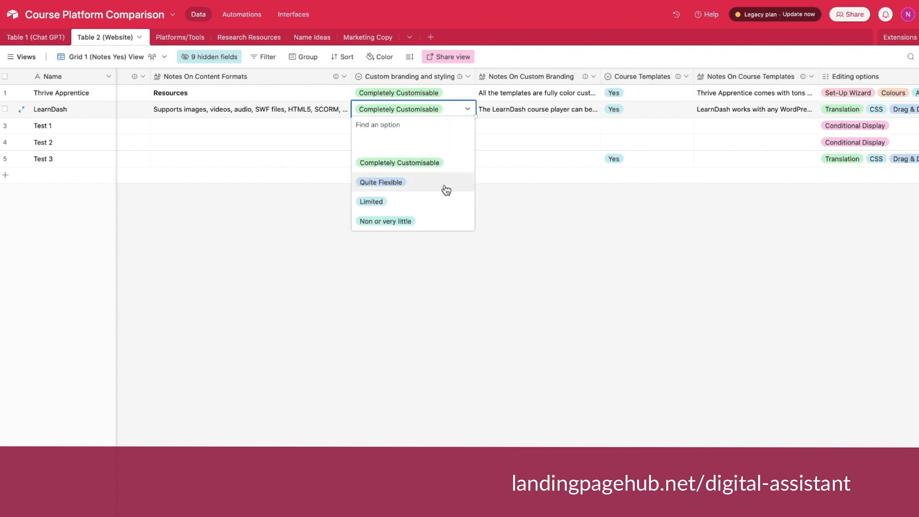
pyautogui.click(402, 162)
# Read through the Thrive Apprentice entry in the Notes On Course Templates field.
pyautogui.hscroll(5, 551, 130)
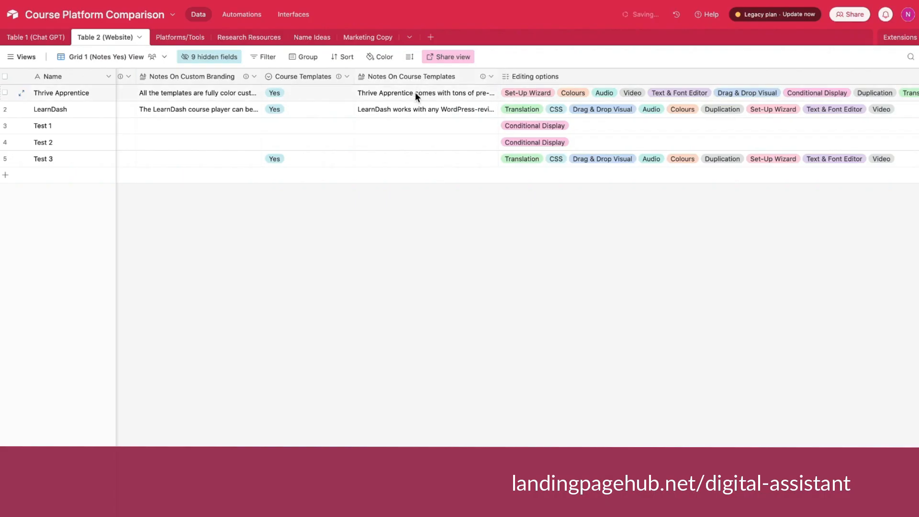
pyautogui.click(428, 91)
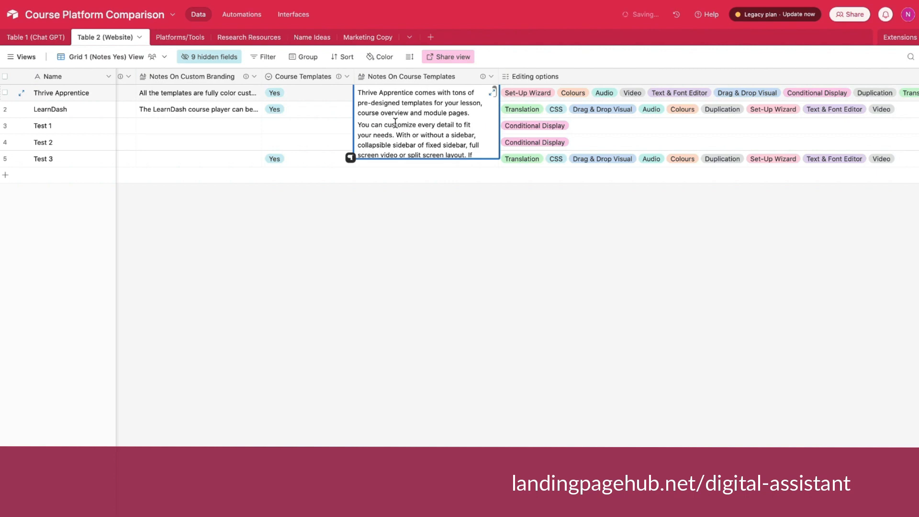
pyautogui.scroll(-8, 393, 124)
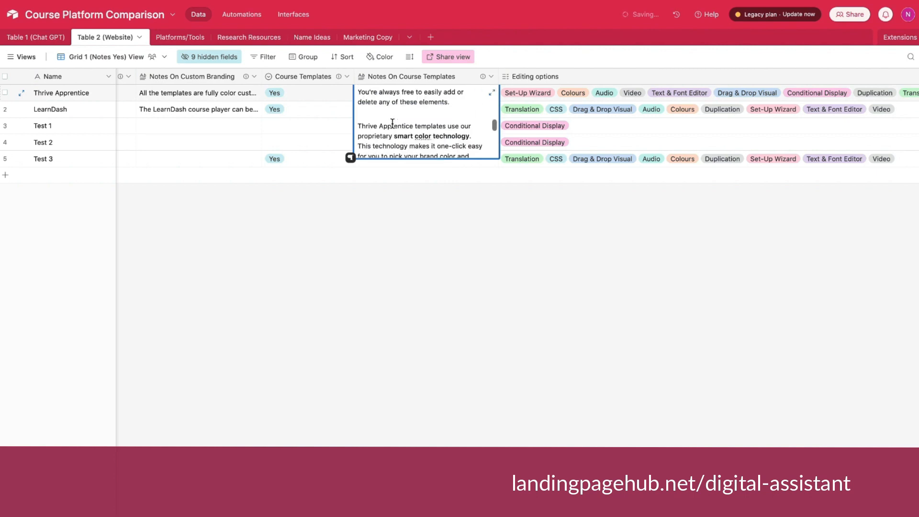
pyautogui.scroll(7, 392, 124)
pyautogui.scroll(2, 393, 124)
pyautogui.click(341, 257)
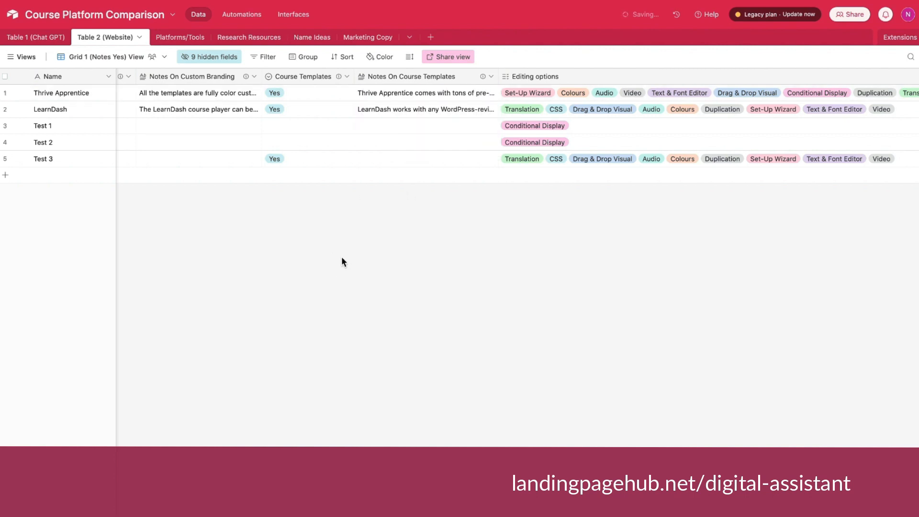
# Set the Course Templates option for Thrive Apprentice to Yes.
pyautogui.click(302, 93)
pyautogui.click(301, 94)
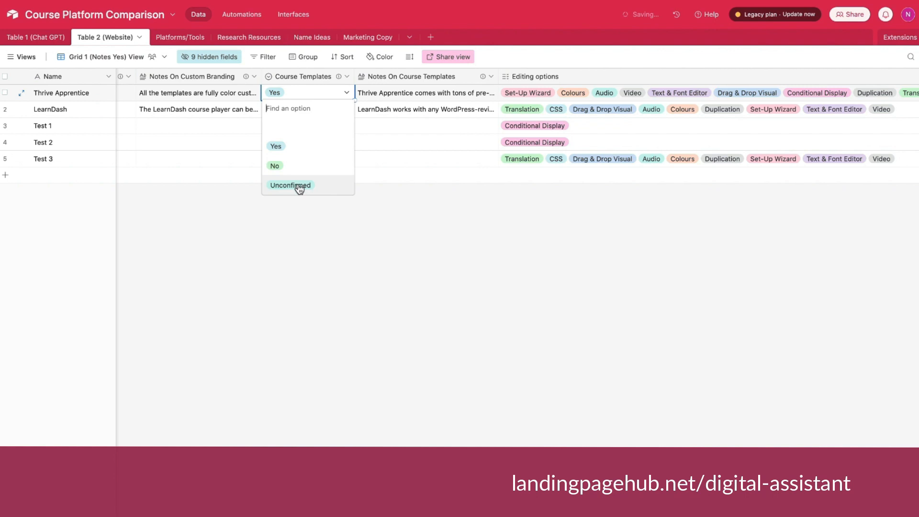
pyautogui.click(299, 146)
# Review the full course template notes for Thrive Apprentice again, including the section on smart color technology.
pyautogui.click(418, 96)
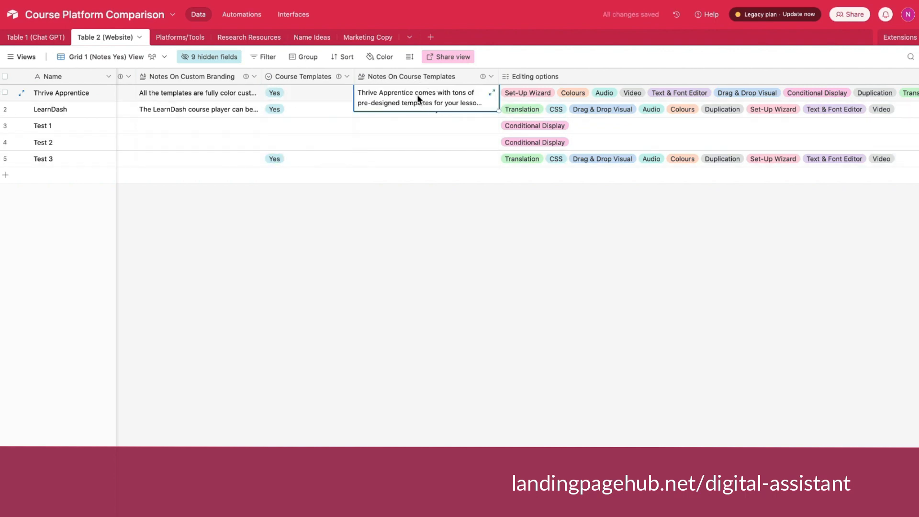
pyautogui.click(417, 96)
pyautogui.scroll(-10, 407, 117)
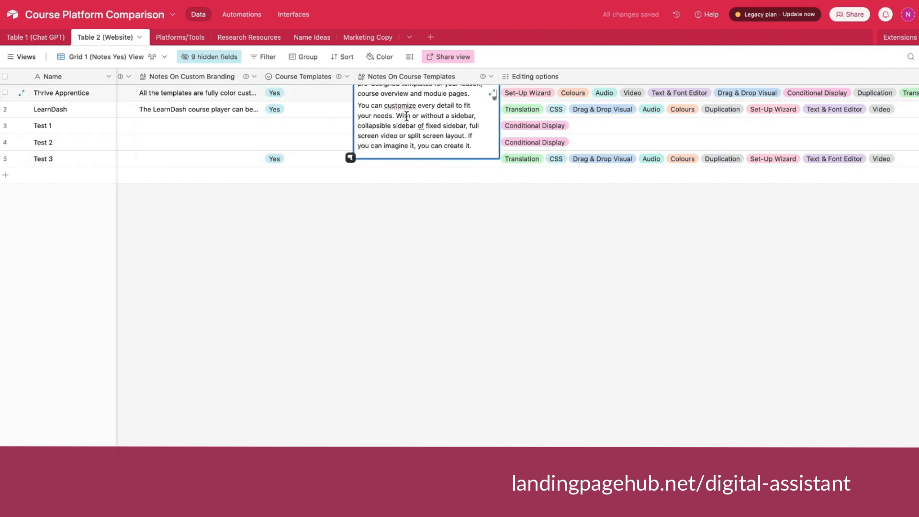
pyautogui.scroll(-10, 407, 116)
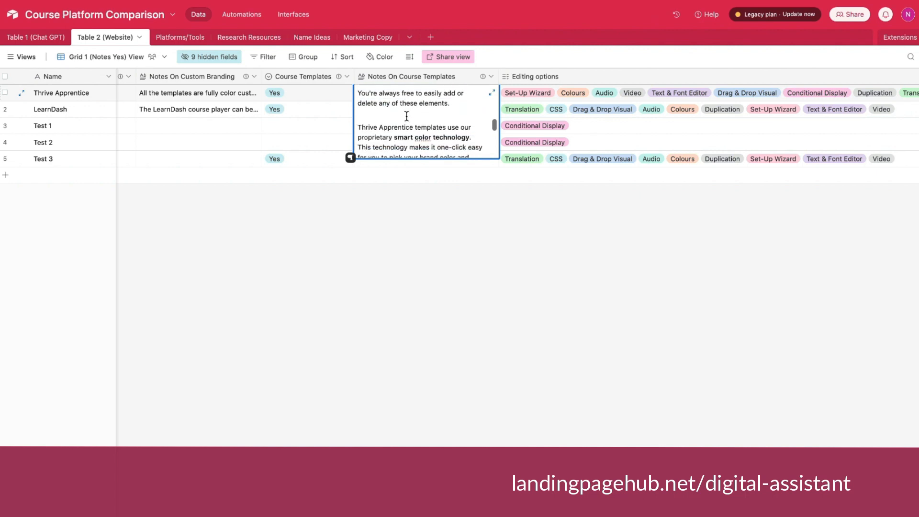
pyautogui.scroll(15, 407, 117)
pyautogui.scroll(-6, 407, 117)
pyautogui.scroll(4, 406, 117)
pyautogui.scroll(5, 407, 117)
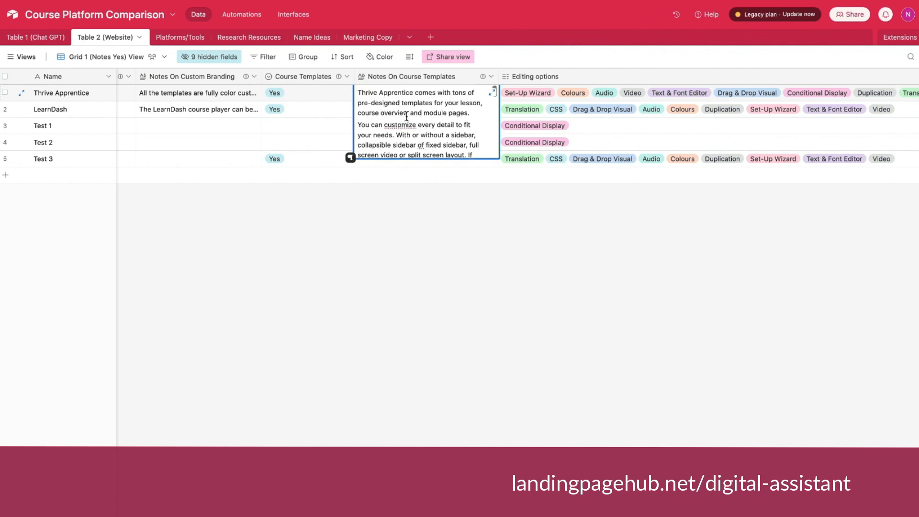
pyautogui.click(446, 210)
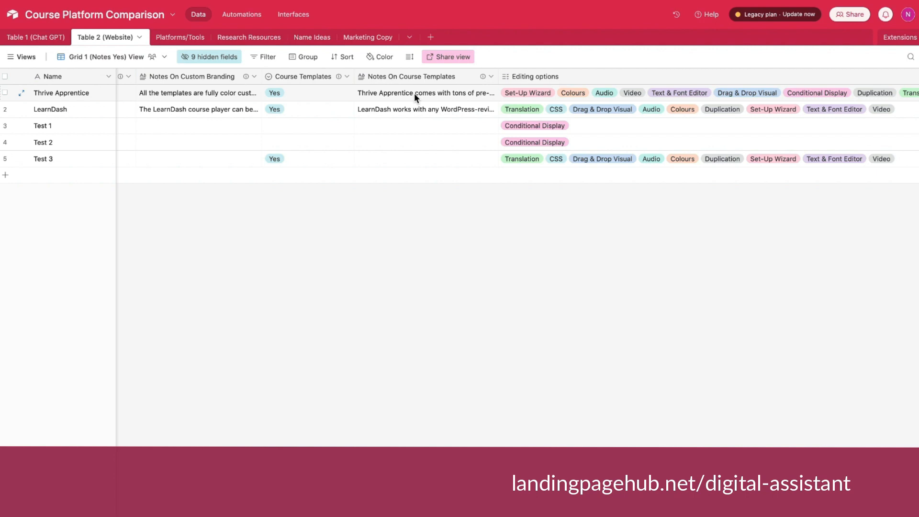
# Clear and re-tick the WP Plugin checkbox of the Thrive Apprentice record.
pyautogui.hscroll(-7, 314, 113)
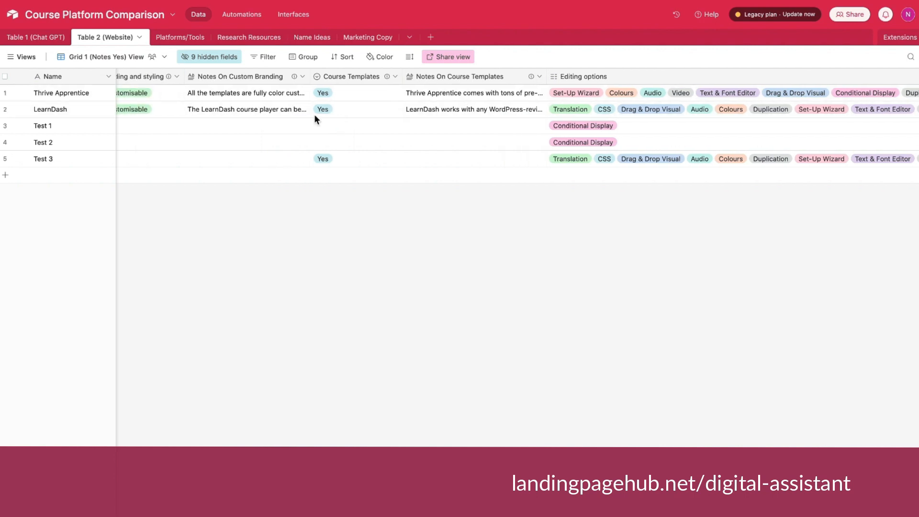
pyautogui.hscroll(-3, 314, 114)
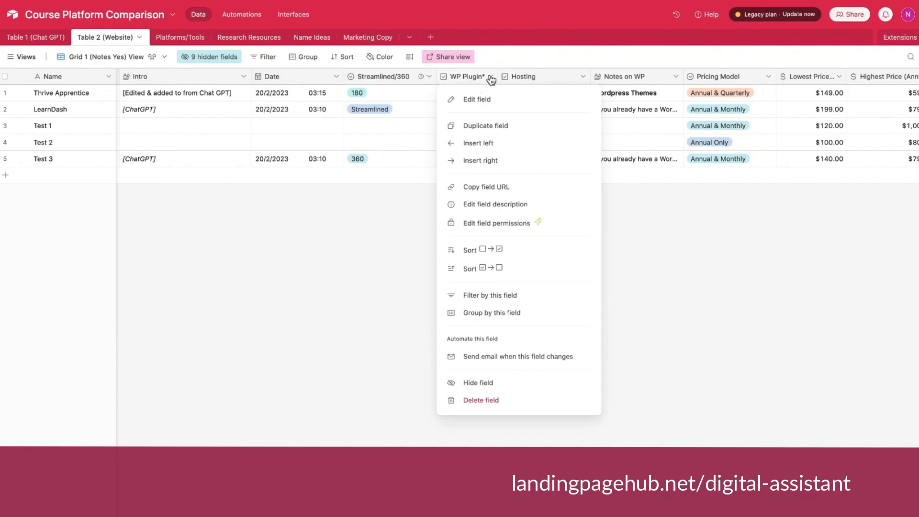
pyautogui.click(489, 80)
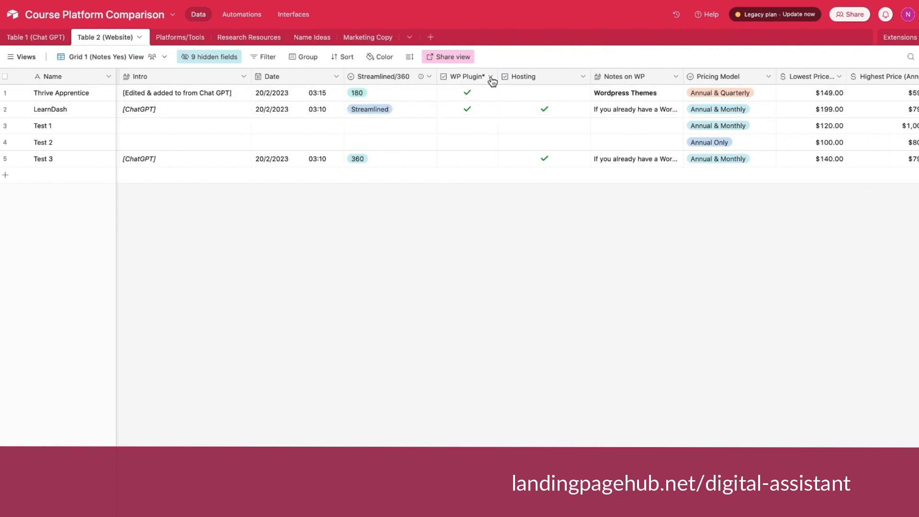
pyautogui.click(467, 92)
pyautogui.click(467, 94)
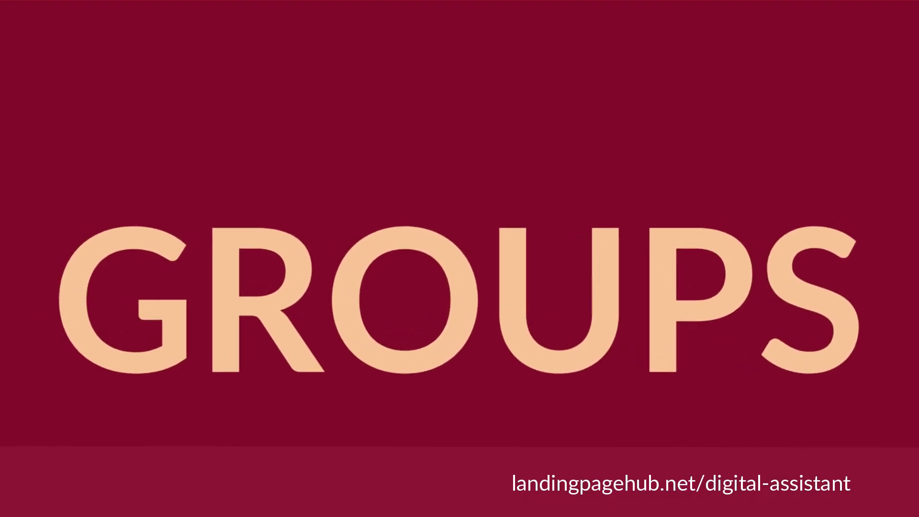
# Group the records of Table 2 (Website) by the WP Plugin field.
pyautogui.click(305, 57)
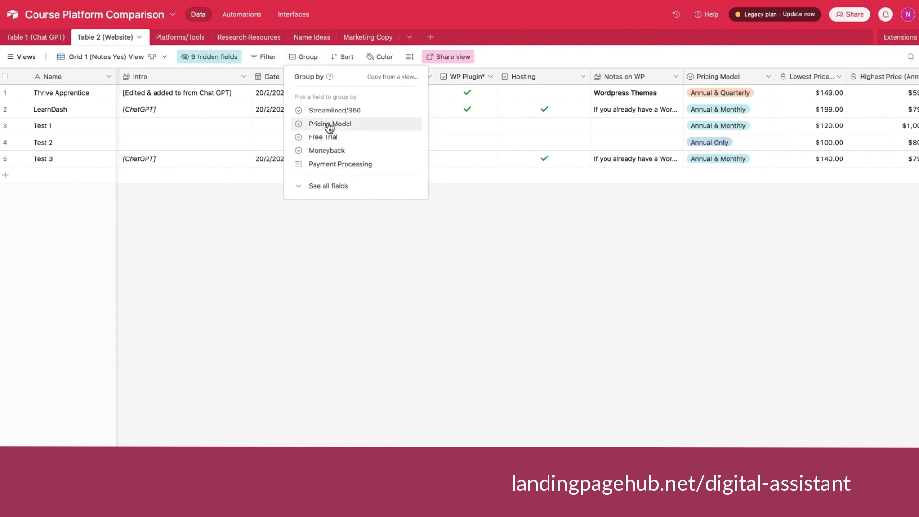
pyautogui.click(335, 186)
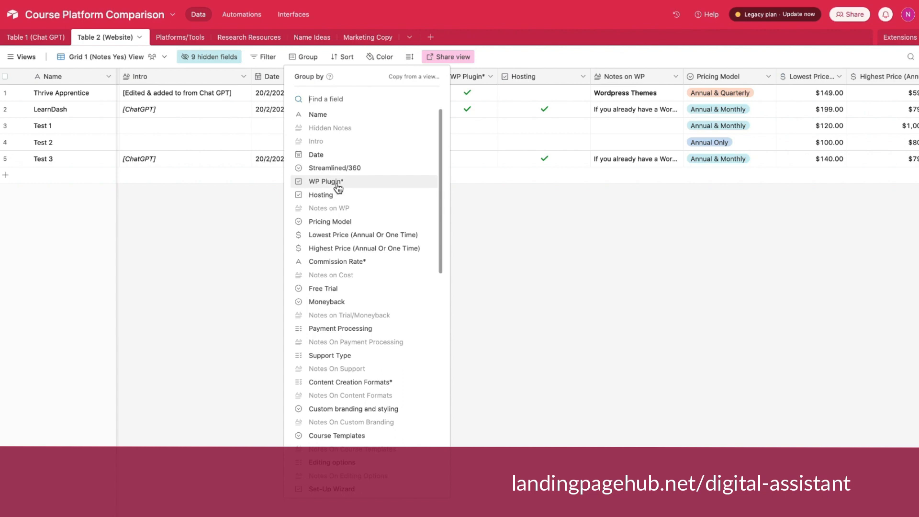
pyautogui.click(336, 182)
pyautogui.click(197, 273)
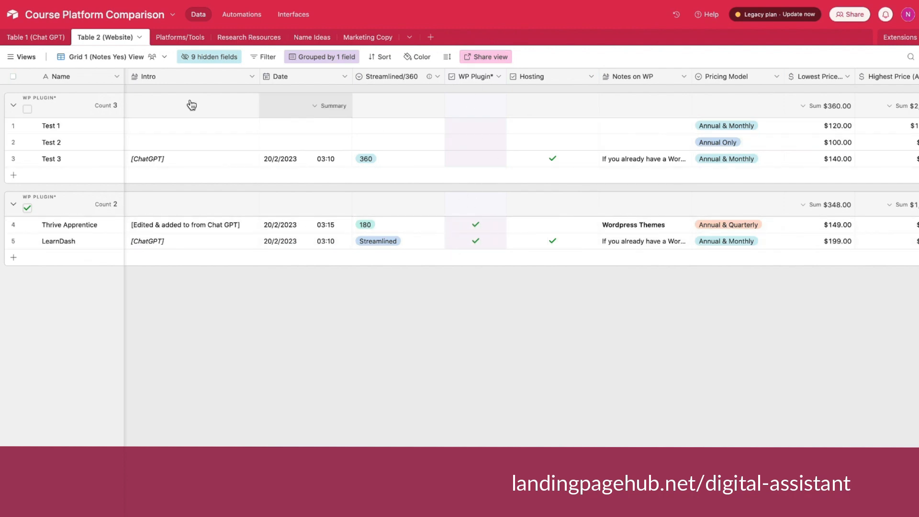
# Collapse and expand the group of records with WP Plugin unticked.
pyautogui.click(14, 107)
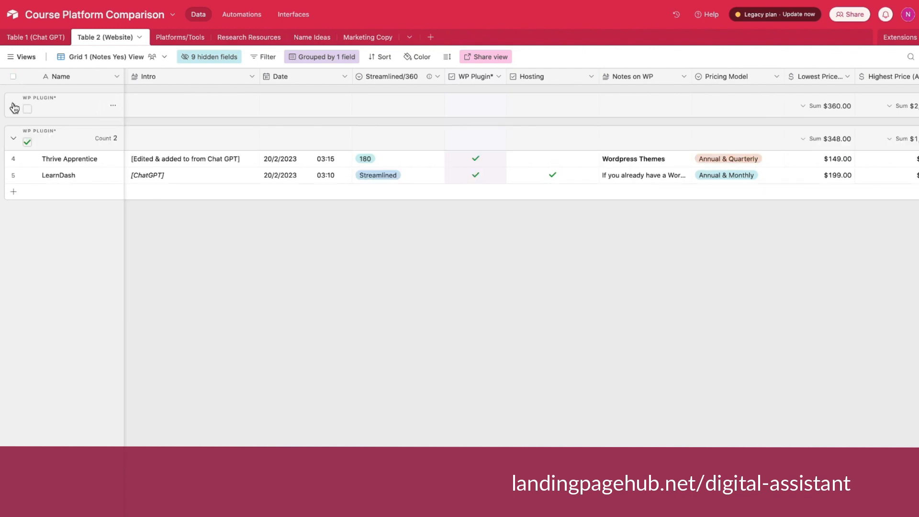
pyautogui.click(13, 107)
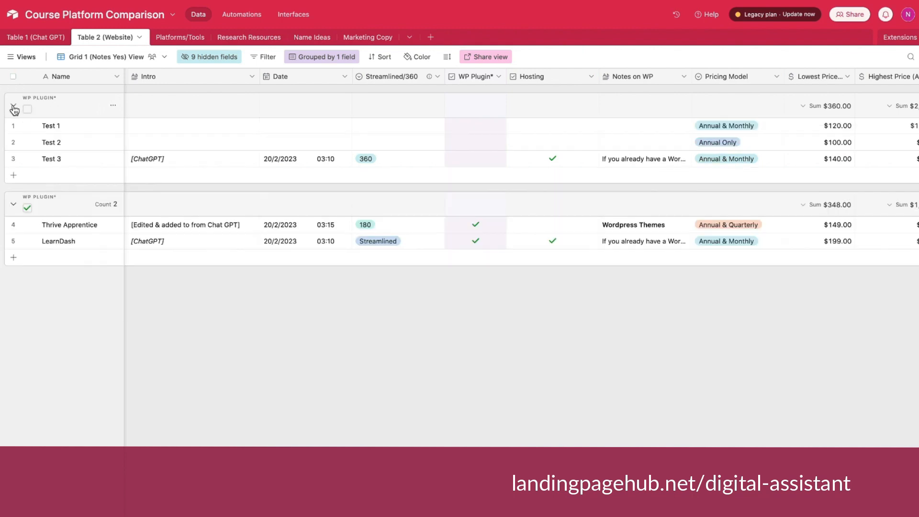
pyautogui.click(14, 107)
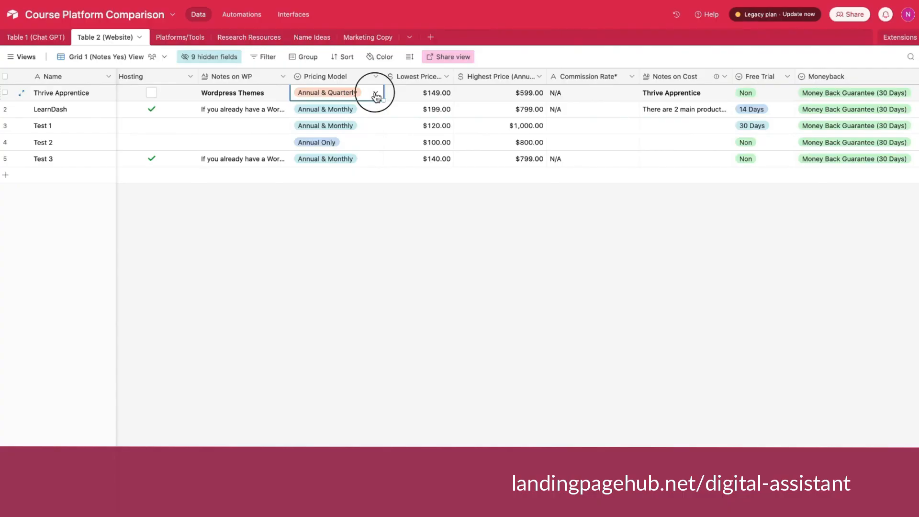
# Look over the available Pricing Model options for Thrive Apprentice without choosing a different one.
pyautogui.click(357, 94)
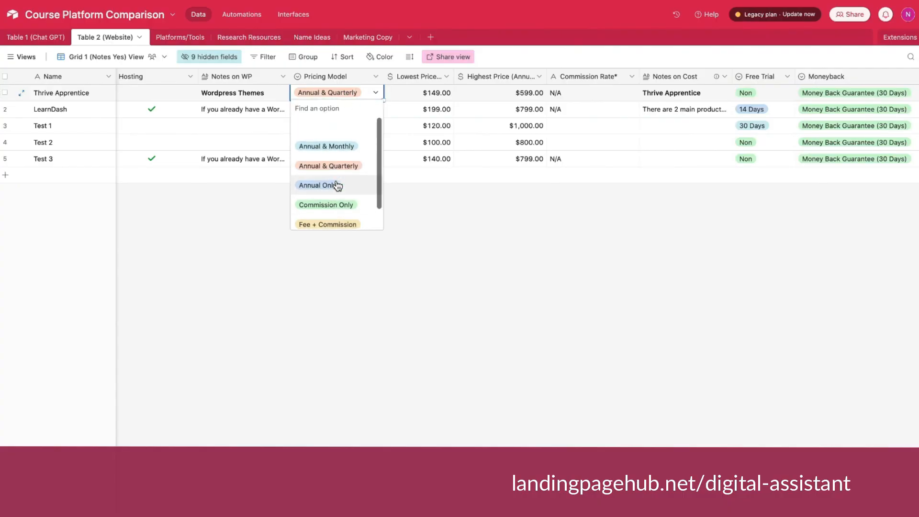
pyautogui.click(348, 91)
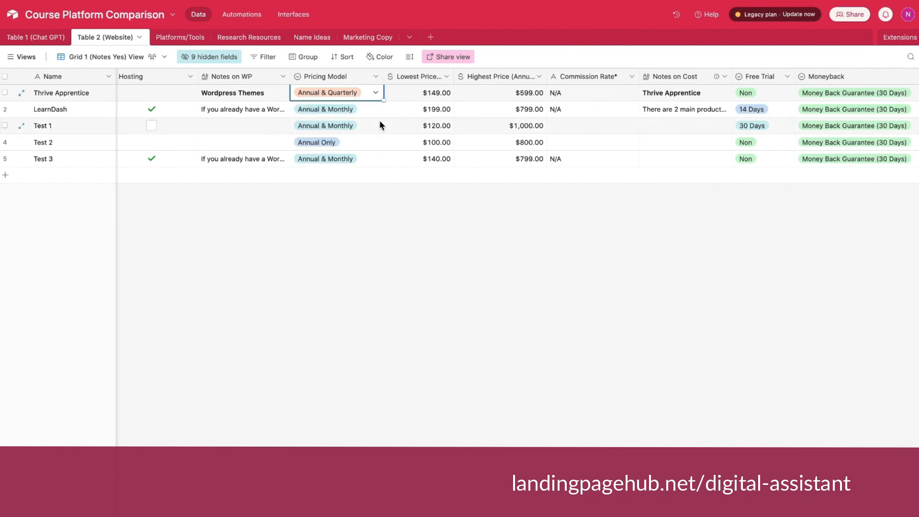
pyautogui.click(368, 91)
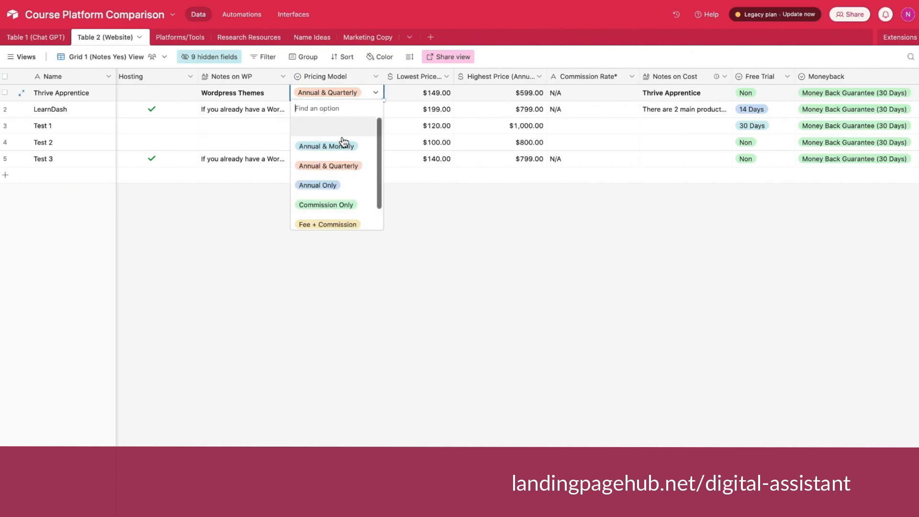
pyautogui.click(414, 257)
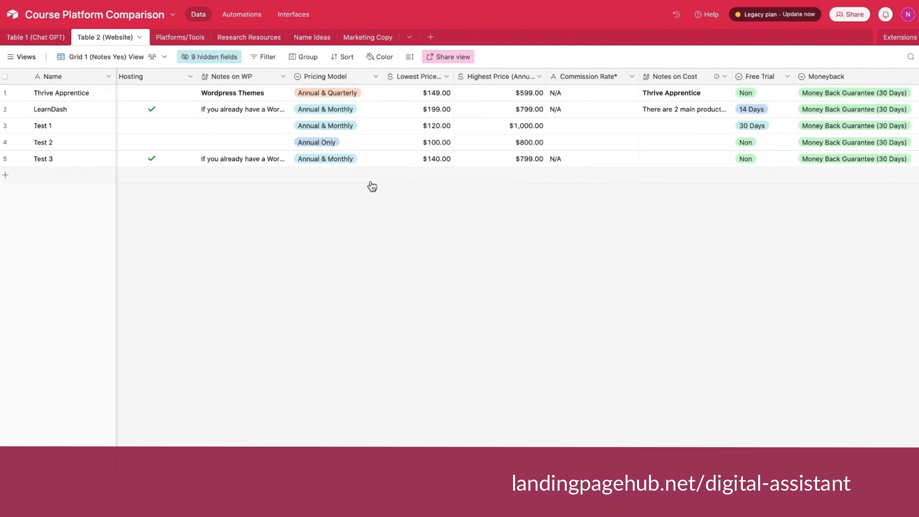
# Group the records by Pricing Model and widen the Name column so the group labels fit.
pyautogui.click(308, 57)
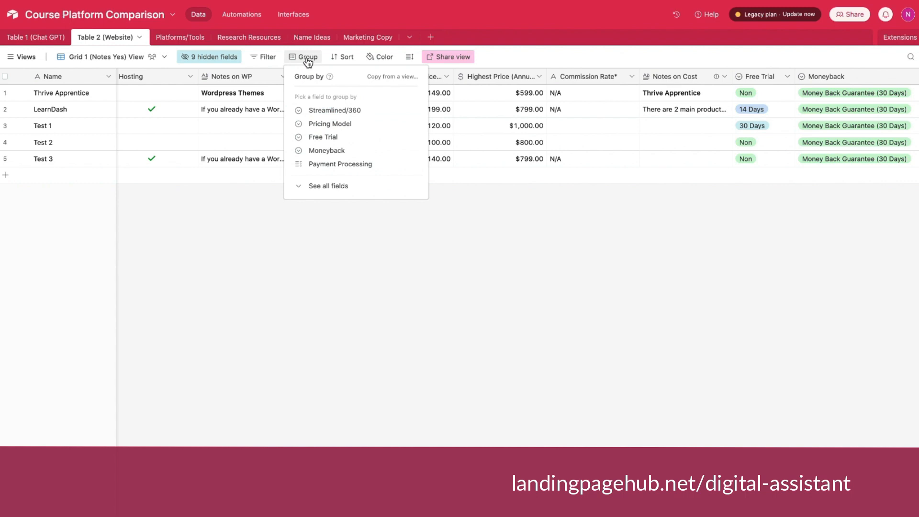
pyautogui.click(308, 59)
pyautogui.click(308, 60)
pyautogui.click(330, 123)
pyautogui.click(381, 375)
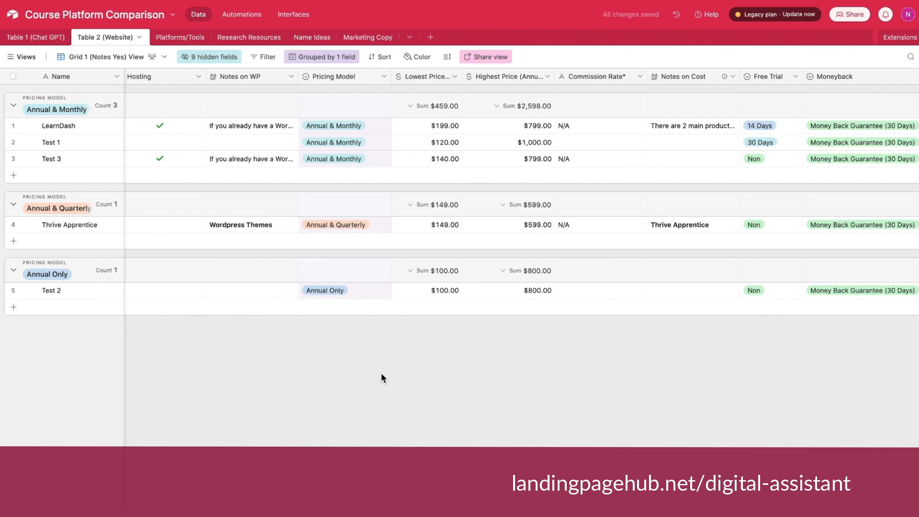
pyautogui.moveTo(124, 76); pyautogui.dragTo(157, 76)
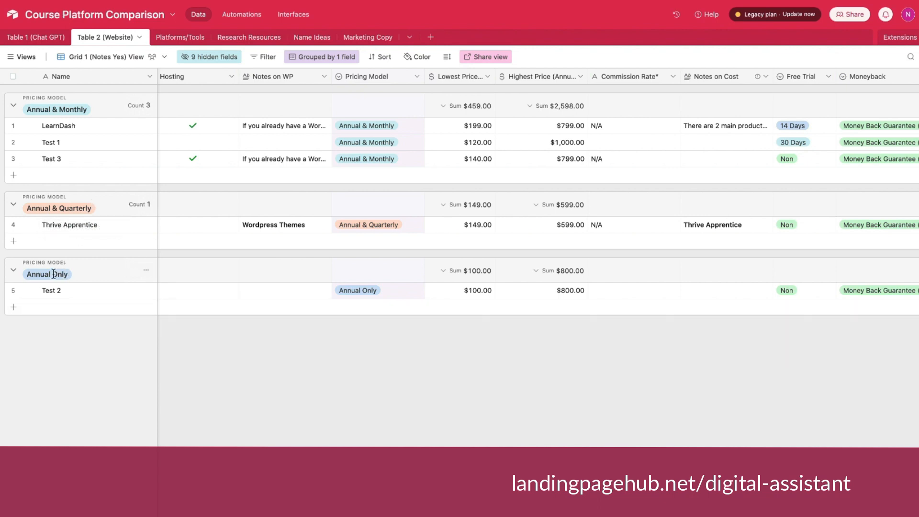
# Remove the Pricing Model grouping and widen the Lowest Price column.
pyautogui.click(340, 58)
pyautogui.click(468, 102)
pyautogui.moveTo(487, 80); pyautogui.dragTo(507, 76)
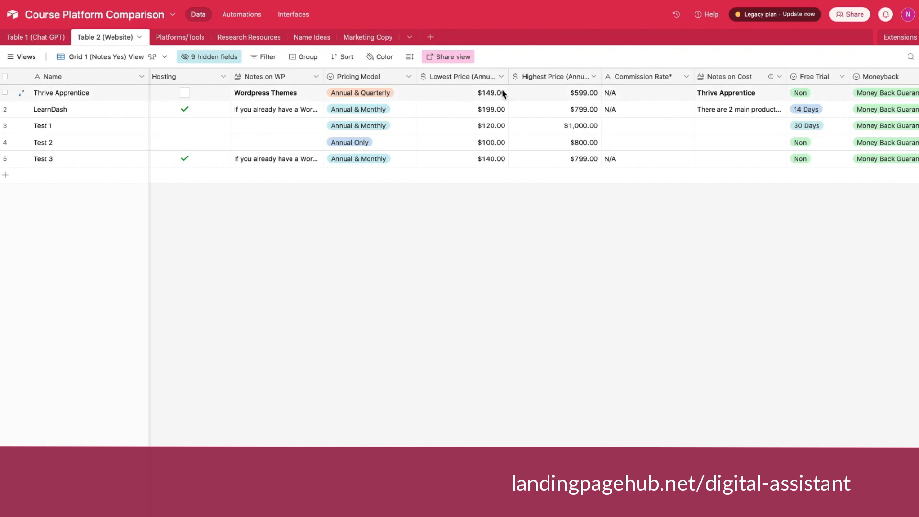
# Sort the records by Lowest Price (Annual Or One Time) in ascending order.
pyautogui.click(343, 58)
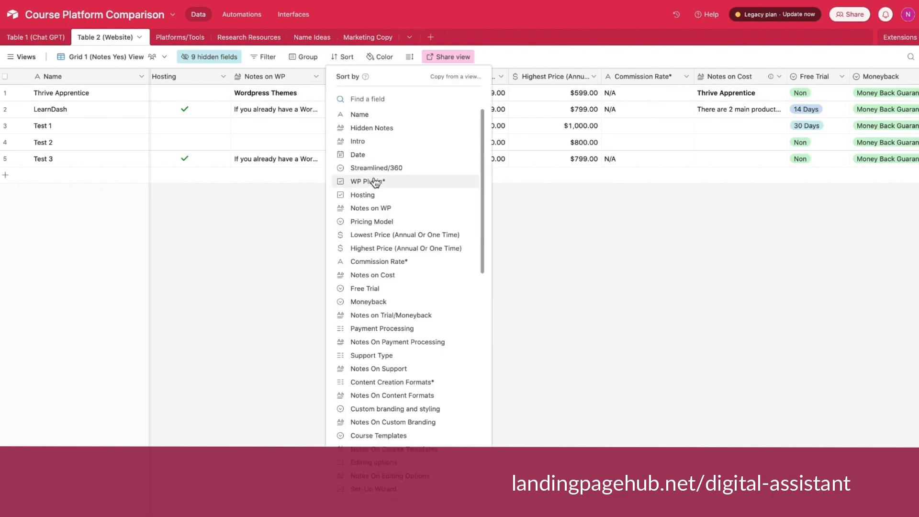
pyautogui.click(378, 236)
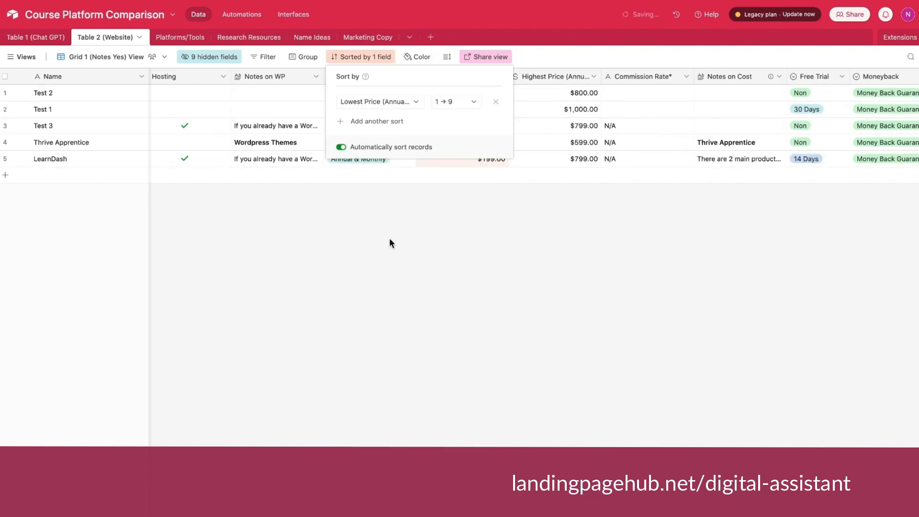
pyautogui.click(472, 285)
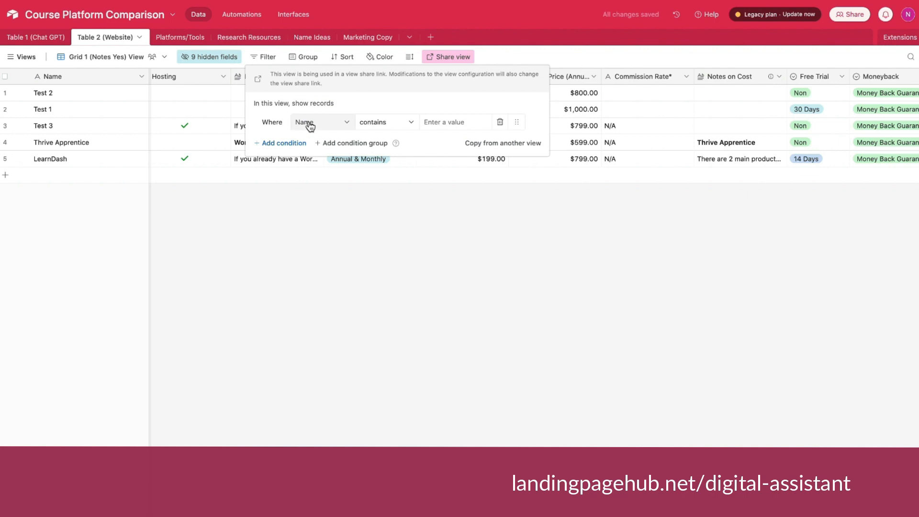
# Filter the view to records whose Lowest Price (Annual Or One Time) is less than 150.
pyautogui.click(310, 124)
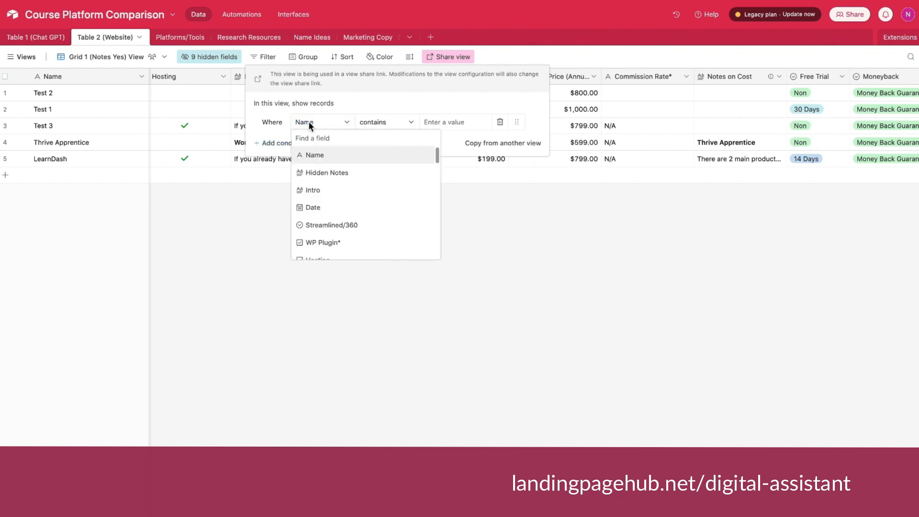
pyautogui.scroll(-1, 362, 194)
pyautogui.scroll(-3, 363, 193)
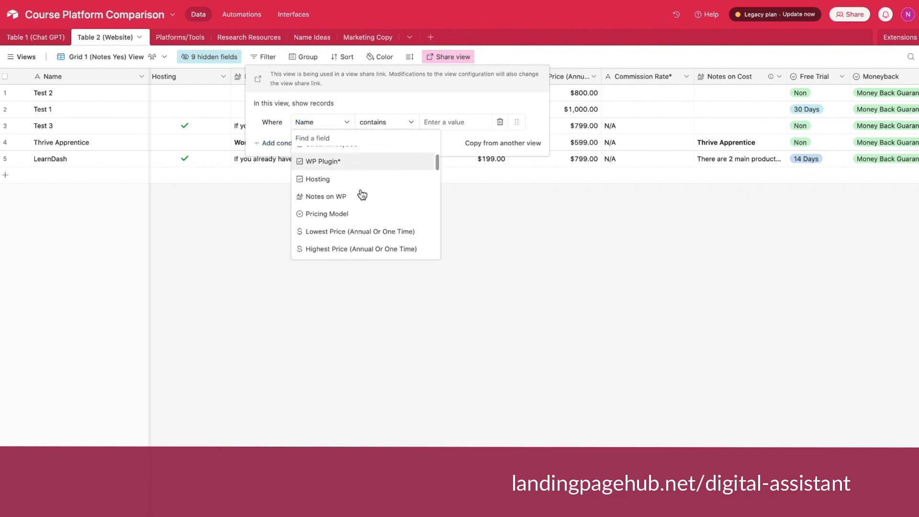
pyautogui.scroll(-2, 361, 194)
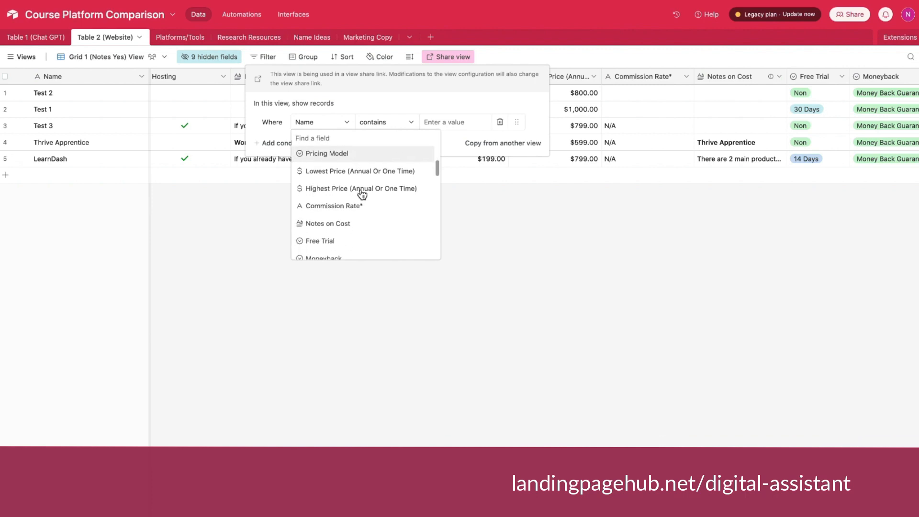
pyautogui.scroll(1, 363, 201)
pyautogui.click(356, 181)
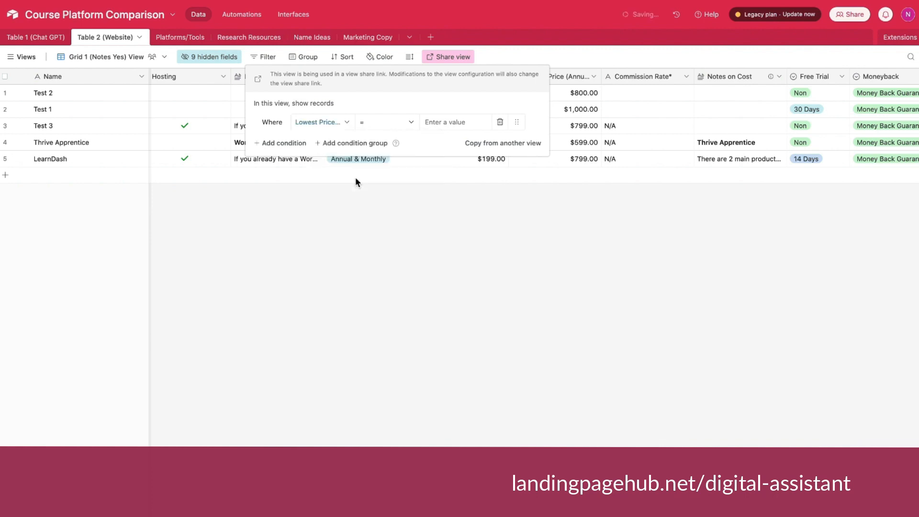
pyautogui.click(410, 124)
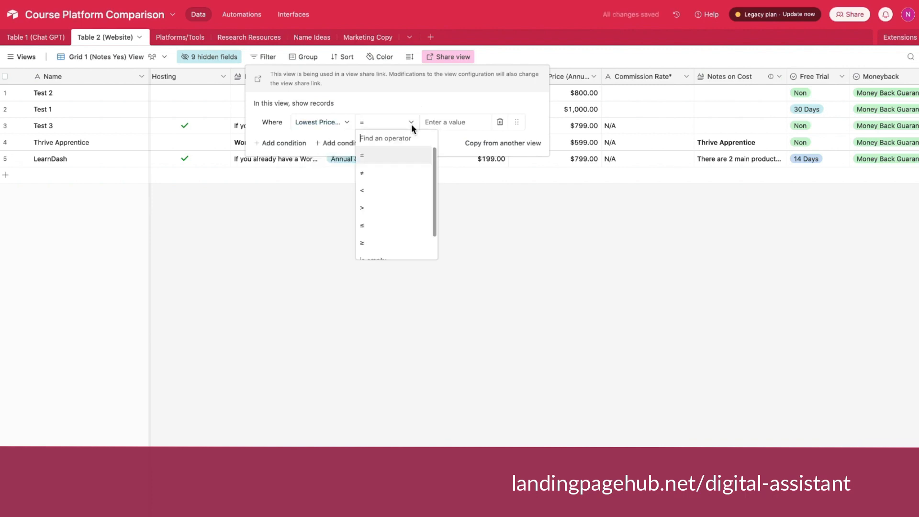
pyautogui.click(370, 192)
pyautogui.click(441, 123)
pyautogui.write('1')
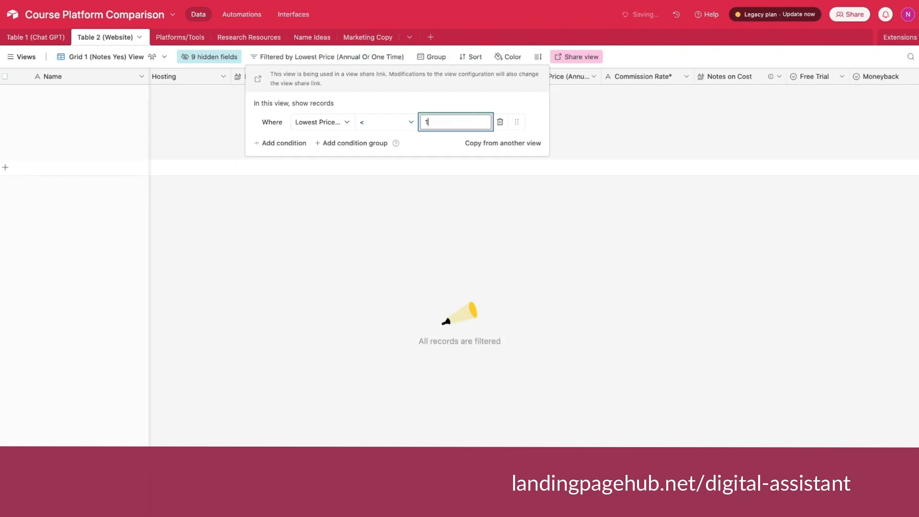
pyautogui.write('50')
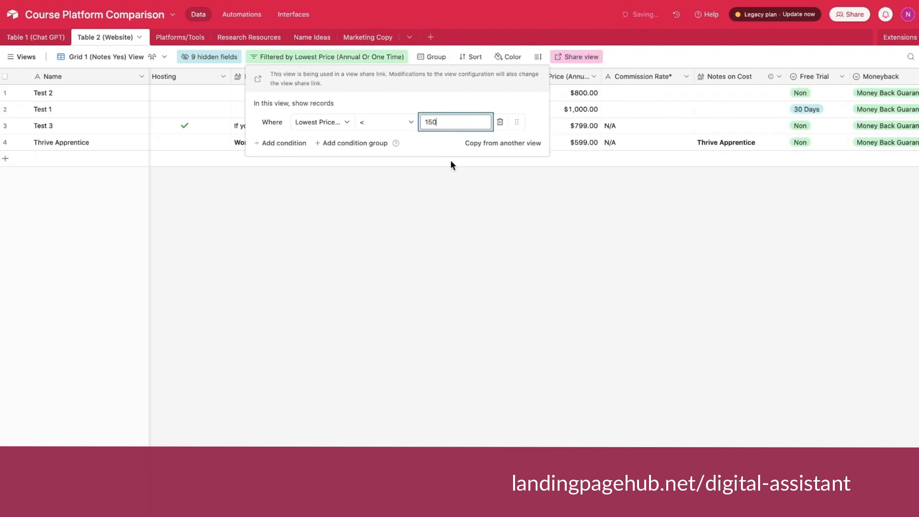
pyautogui.click(451, 165)
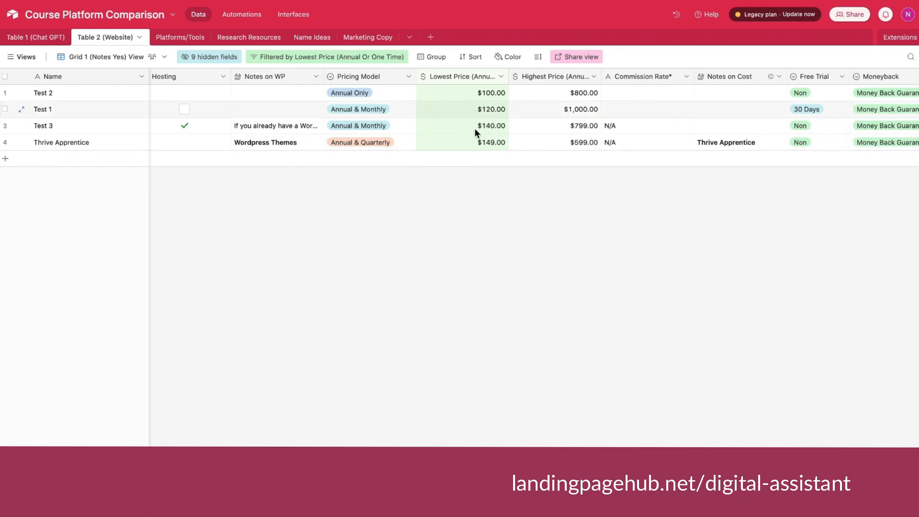
# Delete the Lowest Price filter condition from the view.
pyautogui.click(352, 58)
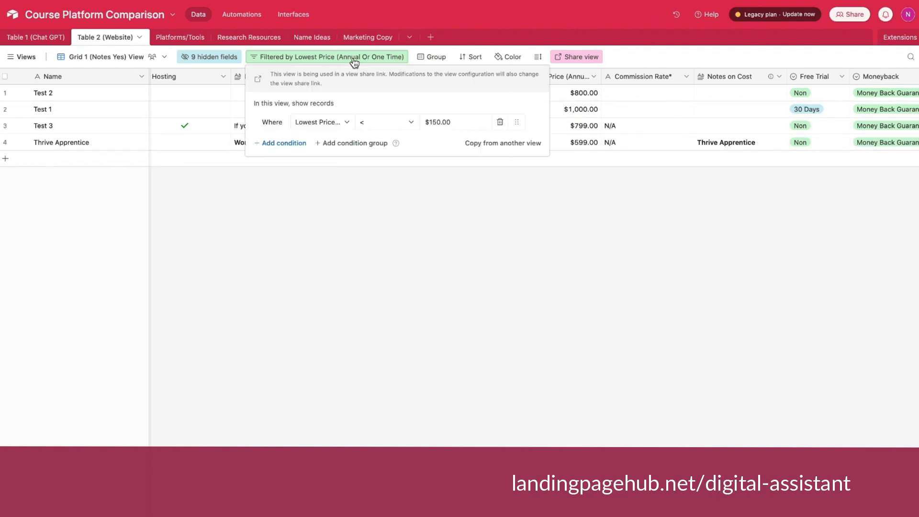
pyautogui.click(500, 123)
pyautogui.hscroll(5, 729, 76)
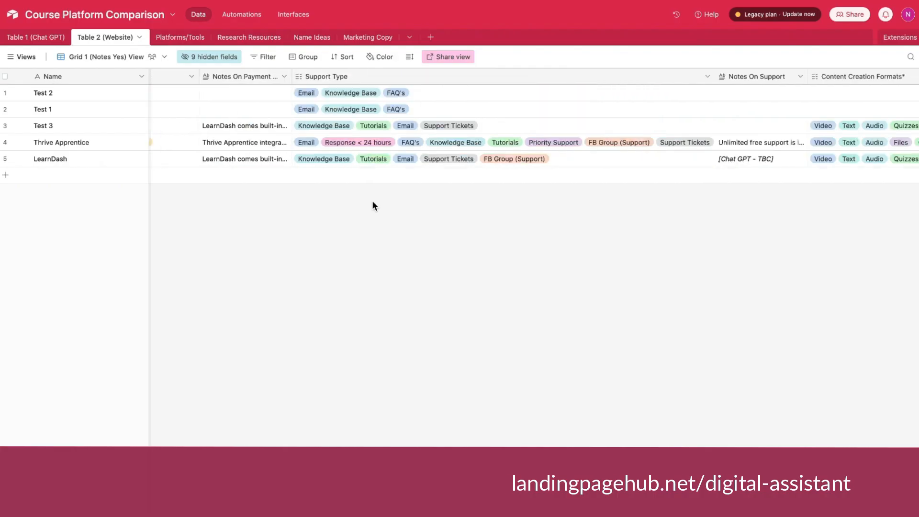
# Filter the view to records whose Support Type has any of Email, Knowledge Base and Priority Support.
pyautogui.click(267, 57)
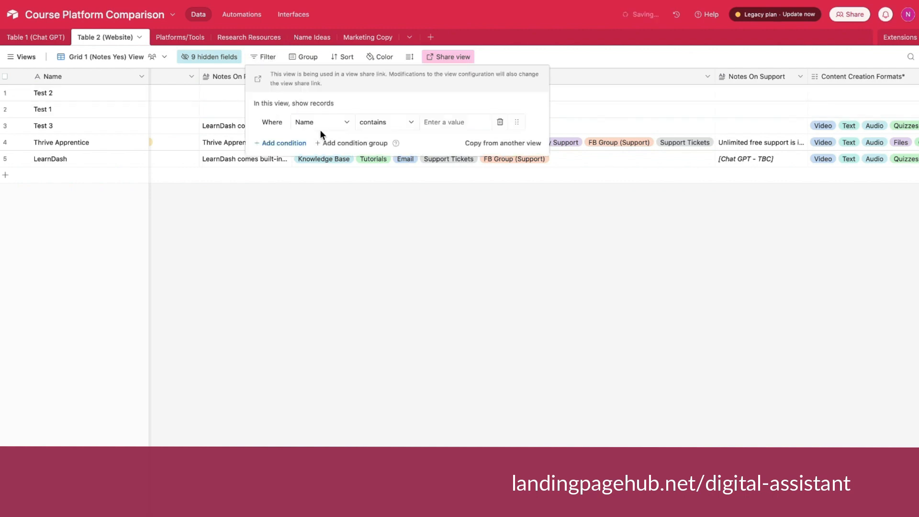
pyautogui.click(317, 122)
pyautogui.scroll(-3, 335, 192)
pyautogui.click(334, 172)
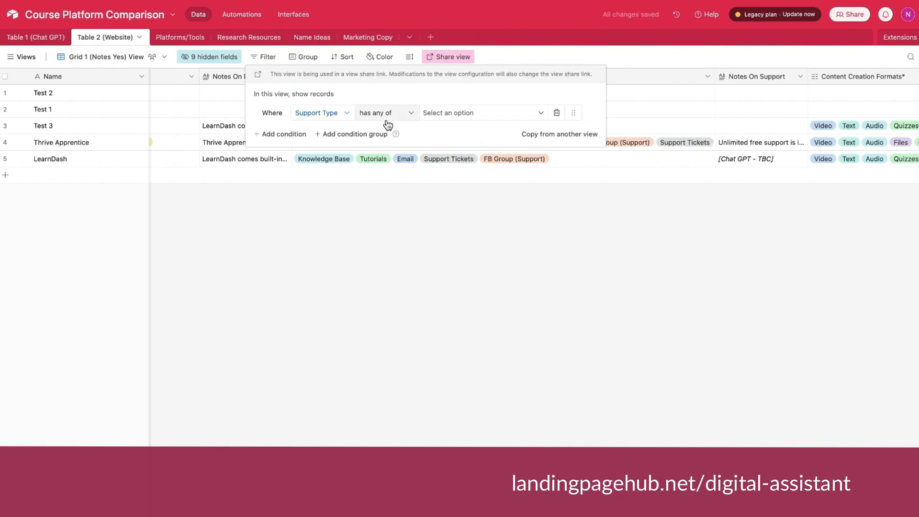
pyautogui.click(448, 113)
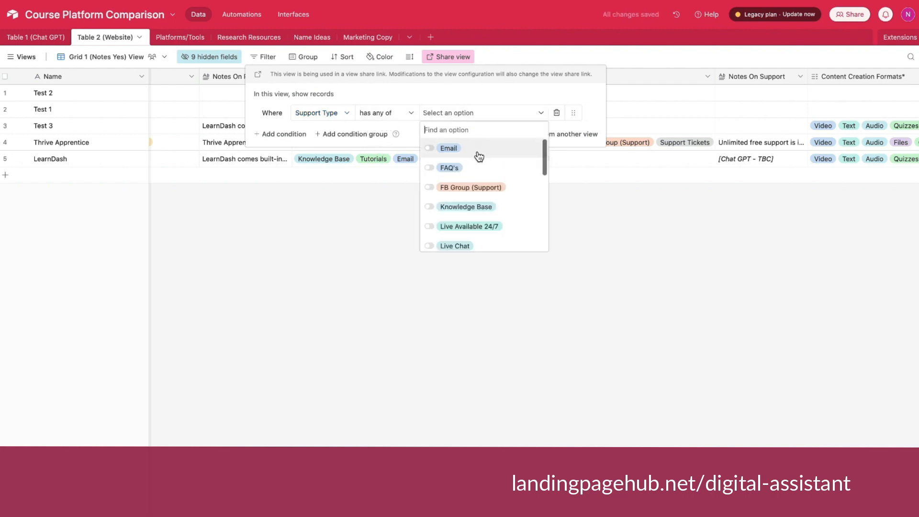
pyautogui.click(430, 149)
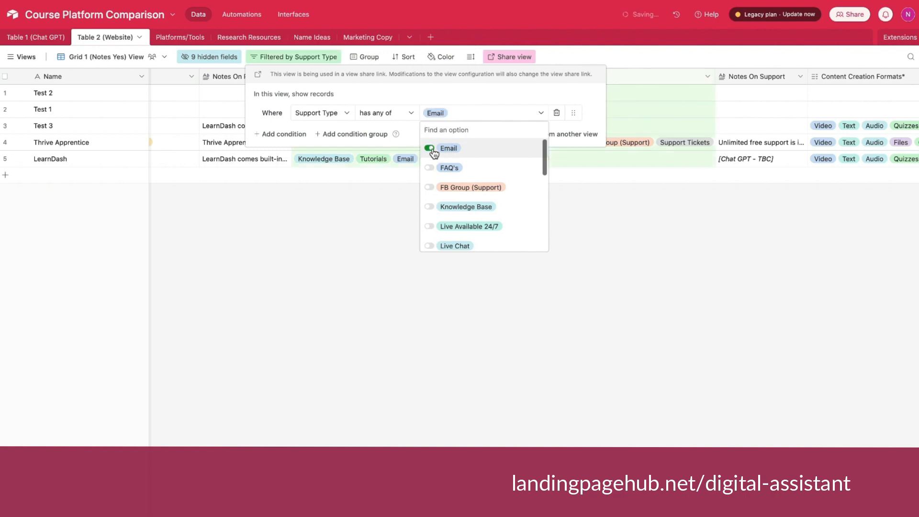
pyautogui.scroll(-2, 459, 163)
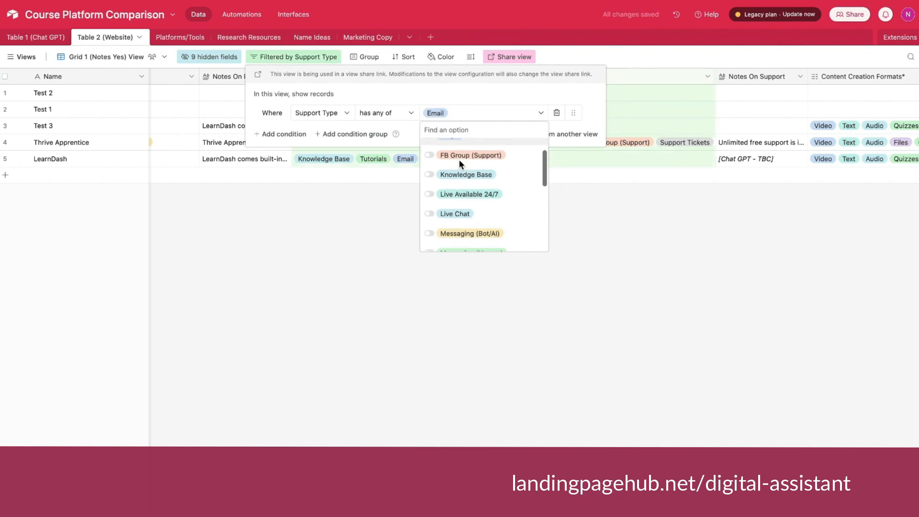
pyautogui.click(431, 171)
pyautogui.scroll(-5, 434, 173)
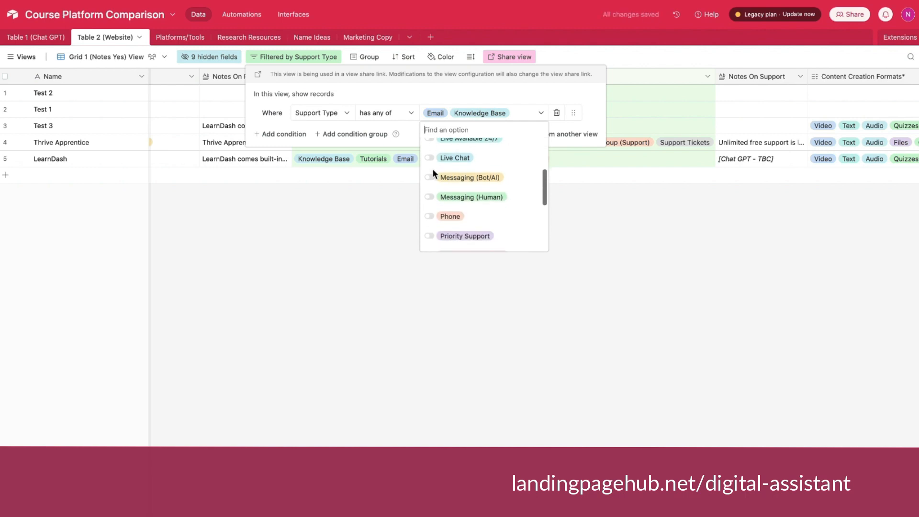
pyautogui.click(430, 165)
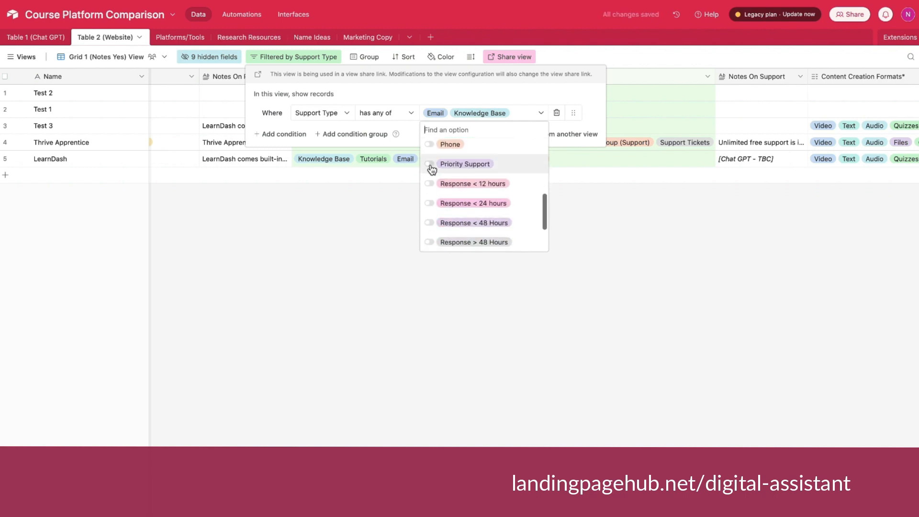
pyautogui.click(509, 87)
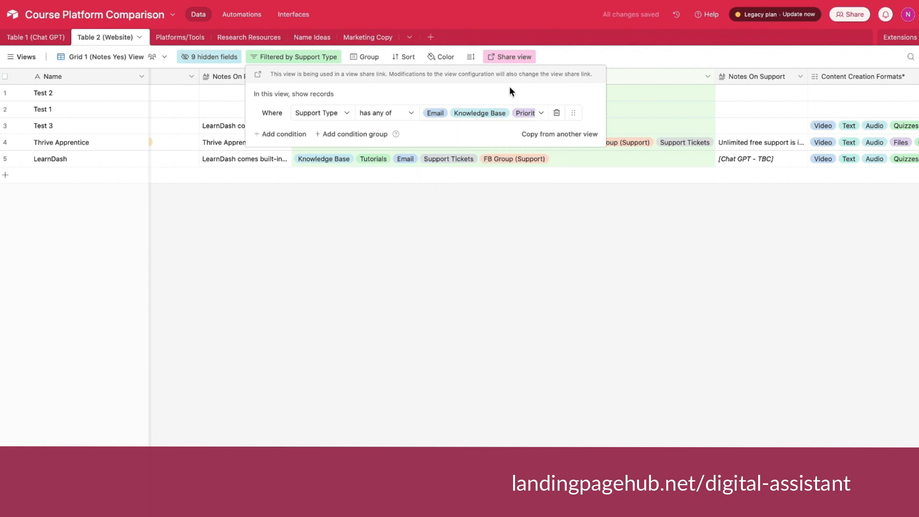
# Change the Support Type condition's operator to "has all of" and close the filter settings.
pyautogui.press('Escape')
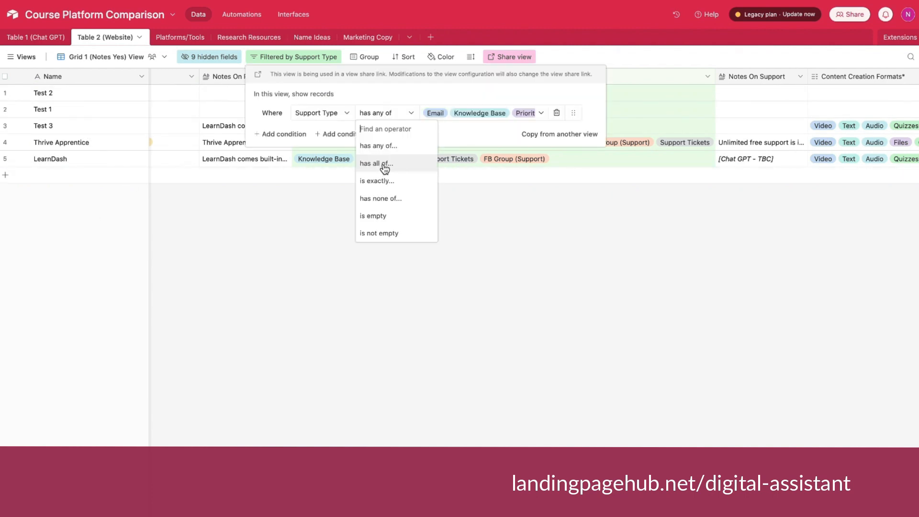
pyautogui.click(384, 165)
pyautogui.click(414, 207)
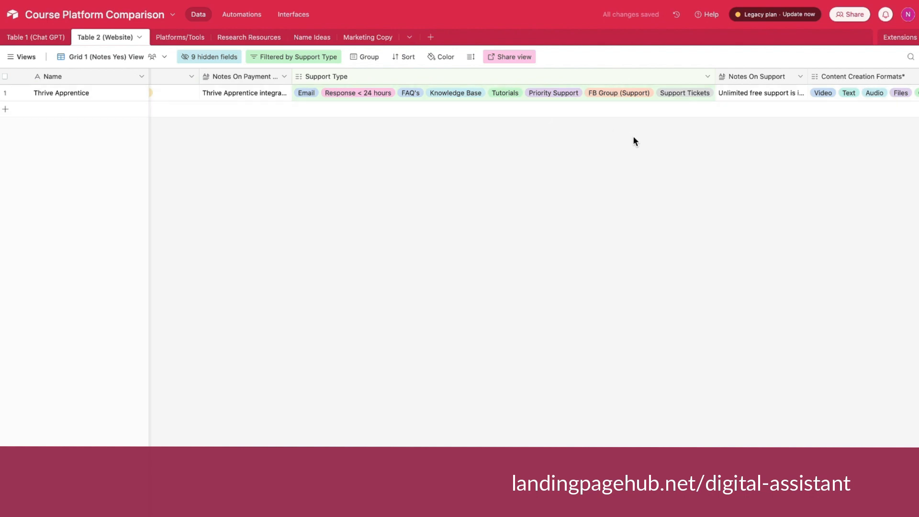
# Delete the Support Type filter condition from the view.
pyautogui.click(328, 57)
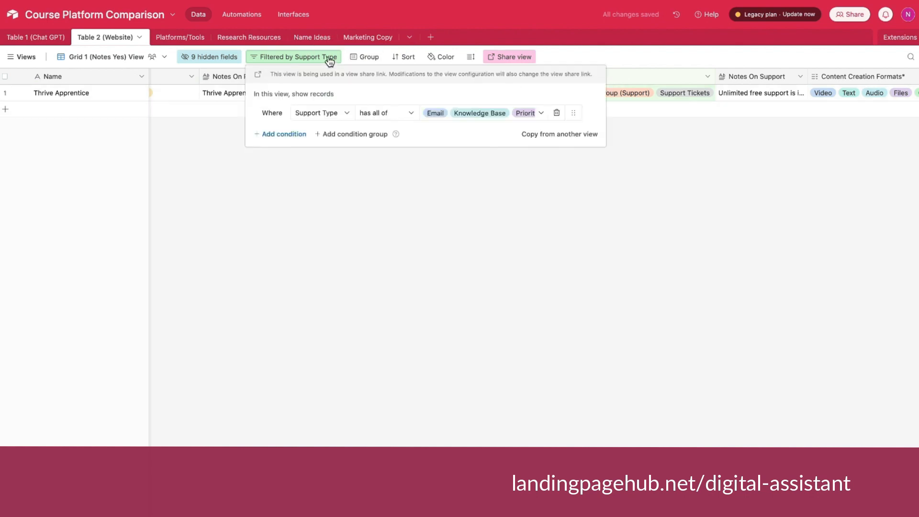
pyautogui.click(557, 113)
pyautogui.click(565, 220)
pyautogui.click(565, 256)
# Add a filter condition based on the Content Creation Formats field.
pyautogui.hscroll(15, 652, 107)
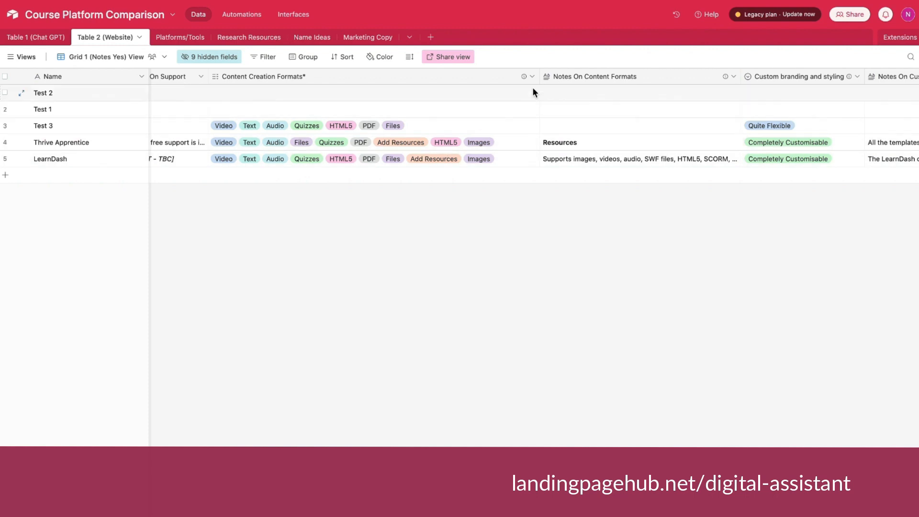
pyautogui.click(265, 59)
pyautogui.click(287, 120)
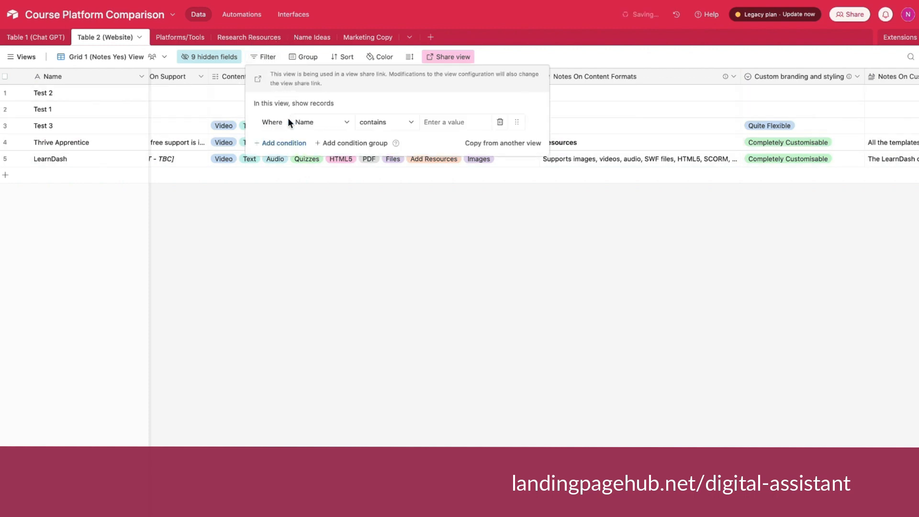
pyautogui.click(320, 123)
pyautogui.scroll(-2, 345, 215)
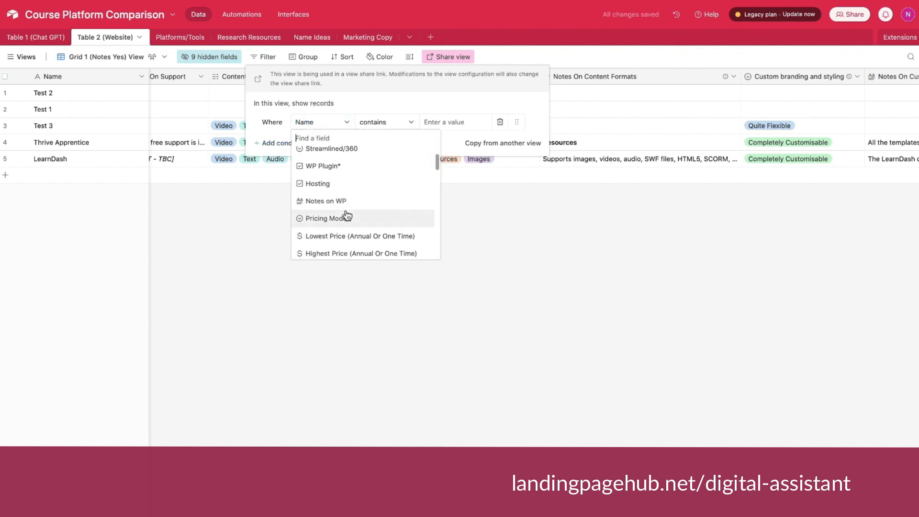
pyautogui.scroll(-8, 346, 216)
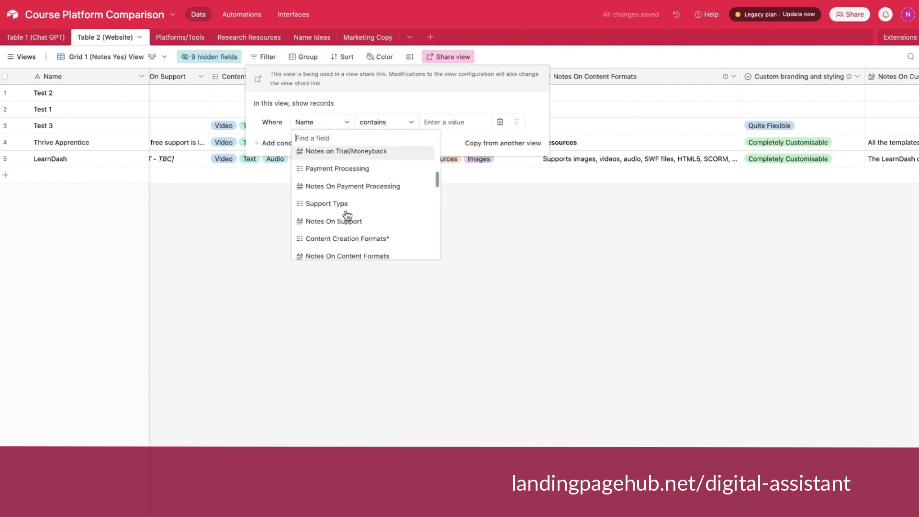
pyautogui.scroll(-1, 347, 216)
pyautogui.click(347, 204)
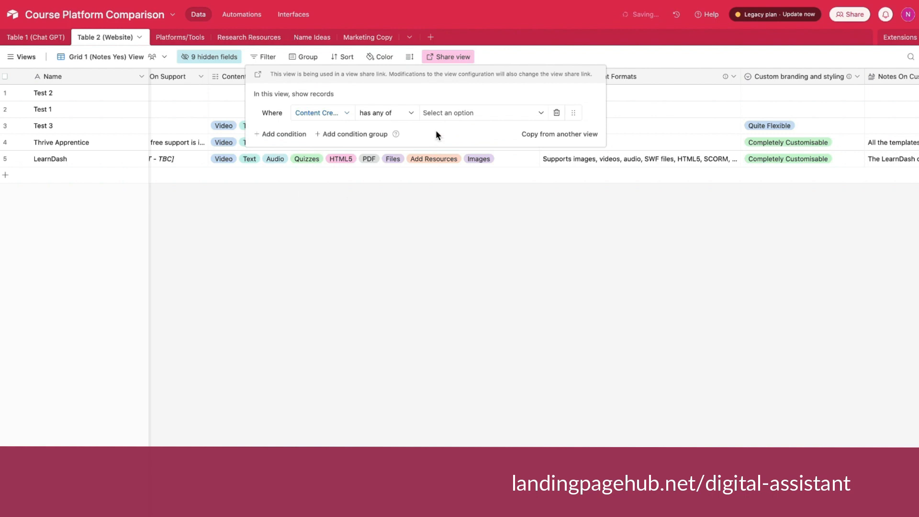
# Set the Content Creation Formats condition to "has all of" with the options Video and Quizzes.
pyautogui.click(406, 112)
pyautogui.click(380, 163)
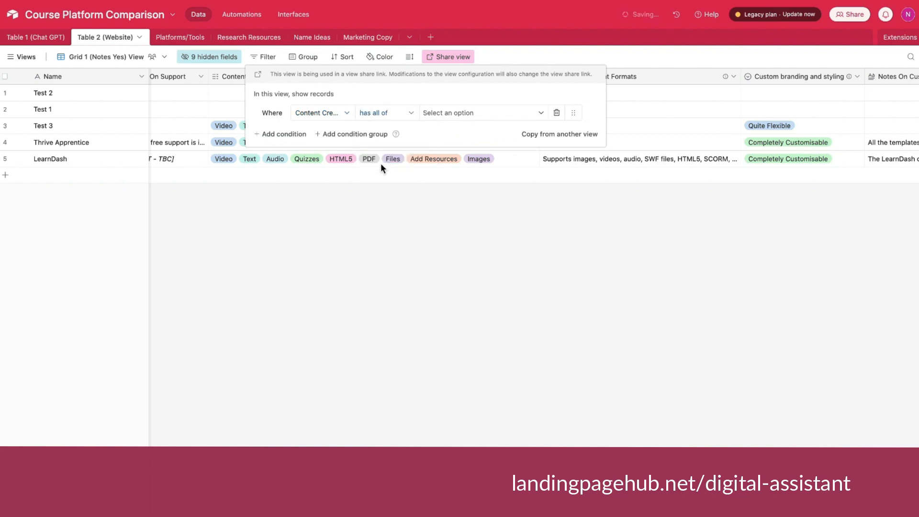
pyautogui.click(456, 120)
pyautogui.scroll(-3, 453, 232)
pyautogui.click(455, 243)
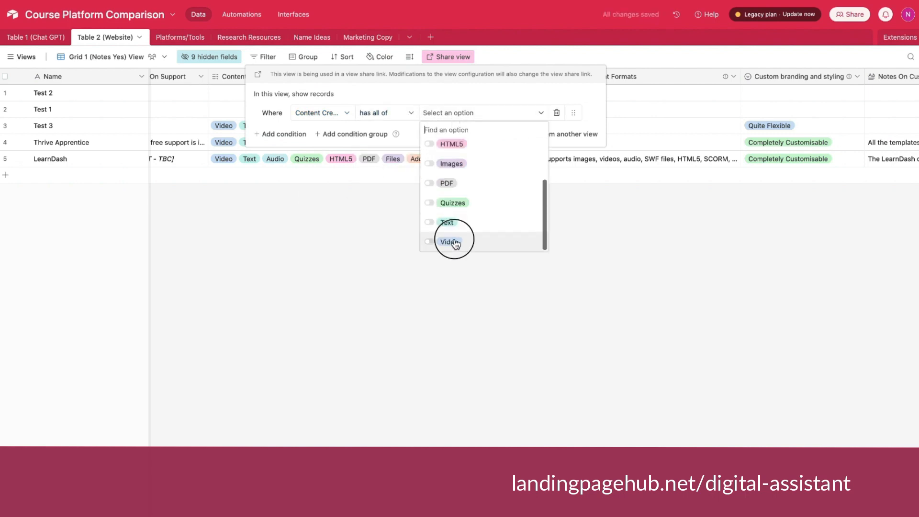
pyautogui.click(430, 203)
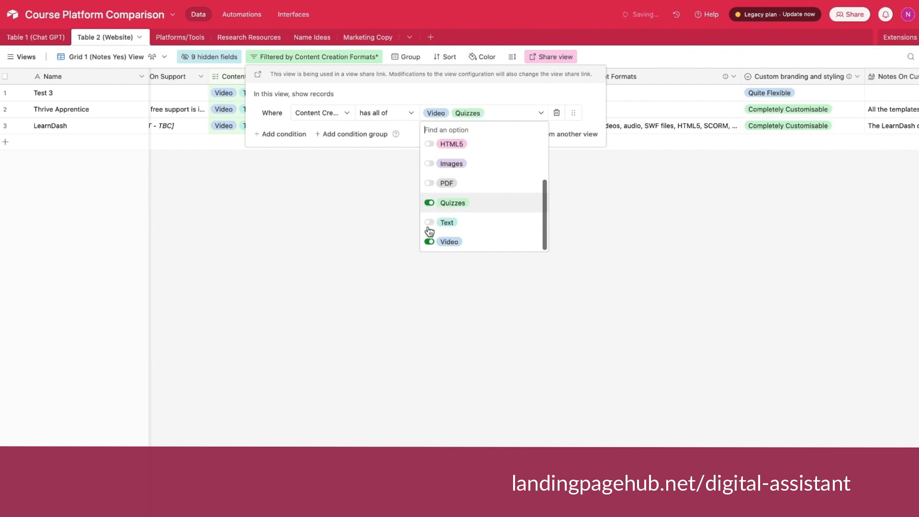
pyautogui.click(392, 307)
pyautogui.click(392, 307)
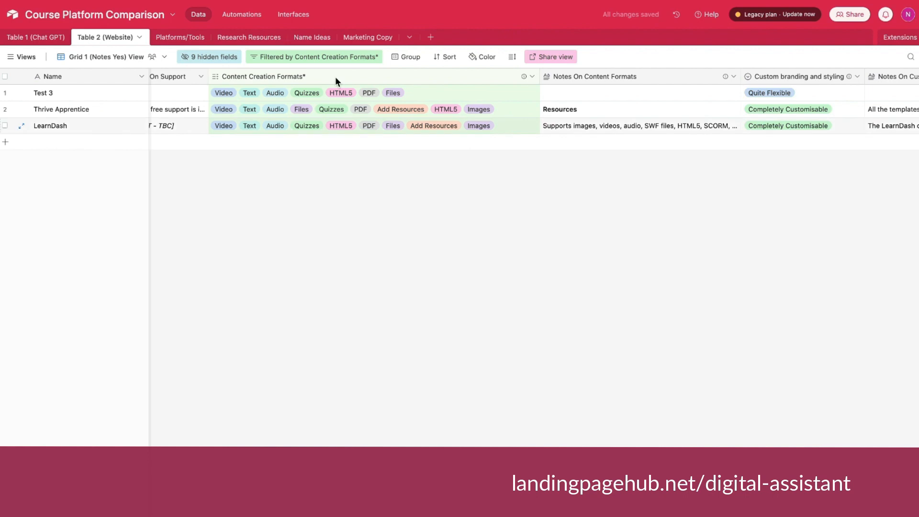
# Remove the Content Creation Formats filter from the view.
pyautogui.click(309, 58)
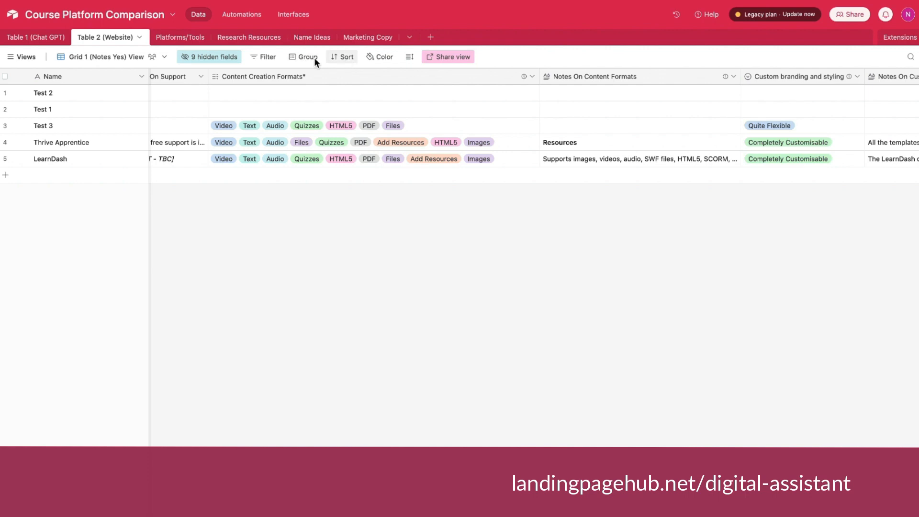
pyautogui.hscroll(2, 381, 203)
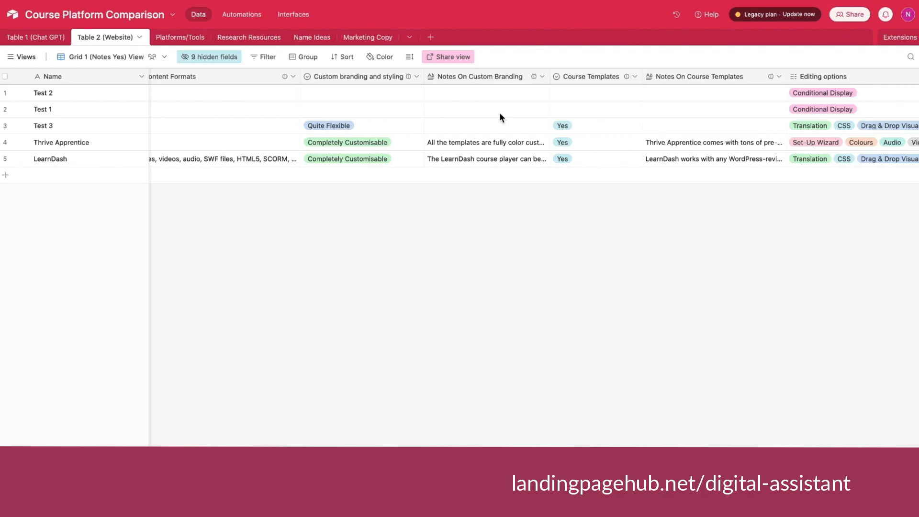
# Check the available options of the Custom branding and styling field for the Test 3 record.
pyautogui.hscroll(1, 500, 118)
pyautogui.hscroll(2, 499, 112)
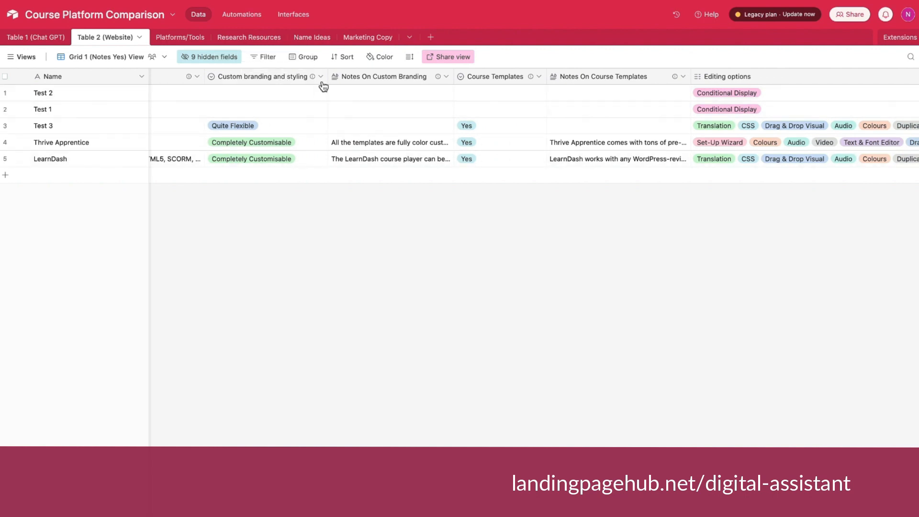
pyautogui.click(282, 124)
pyautogui.click(281, 124)
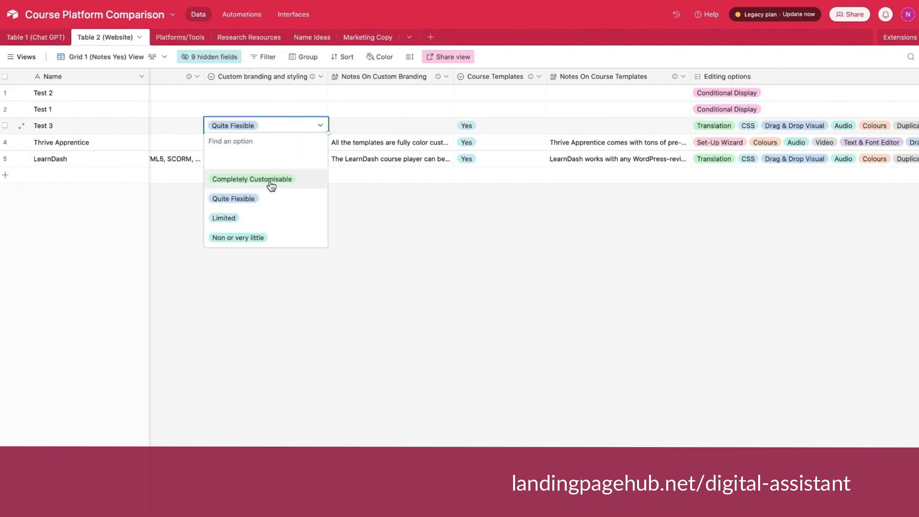
pyautogui.click(381, 202)
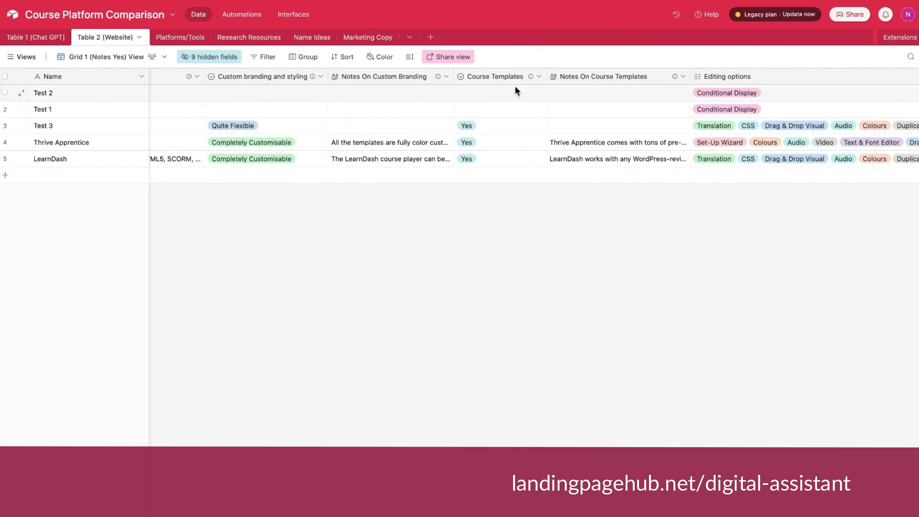
# Examine the criteria fields for course templates, editing options, set-up wizard, course content, gamification, student features and student management.
pyautogui.hscroll(6, 481, 116)
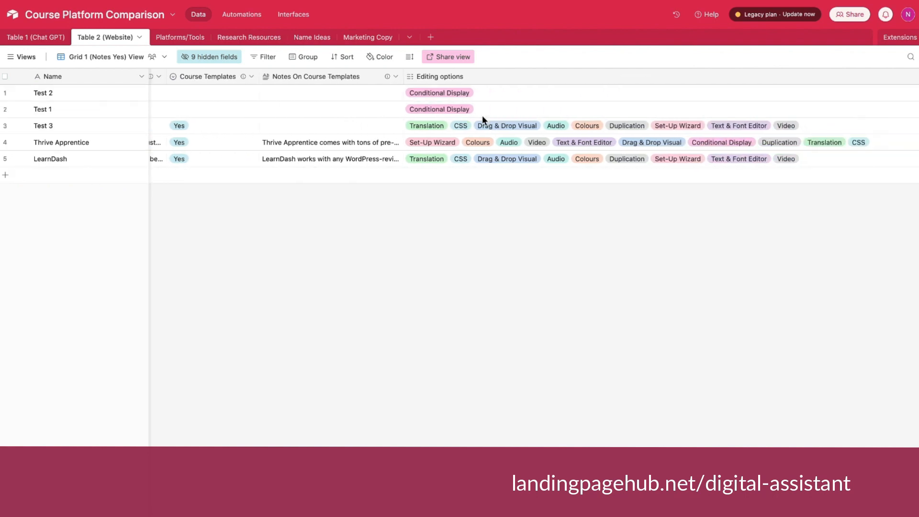
pyautogui.hscroll(4, 539, 117)
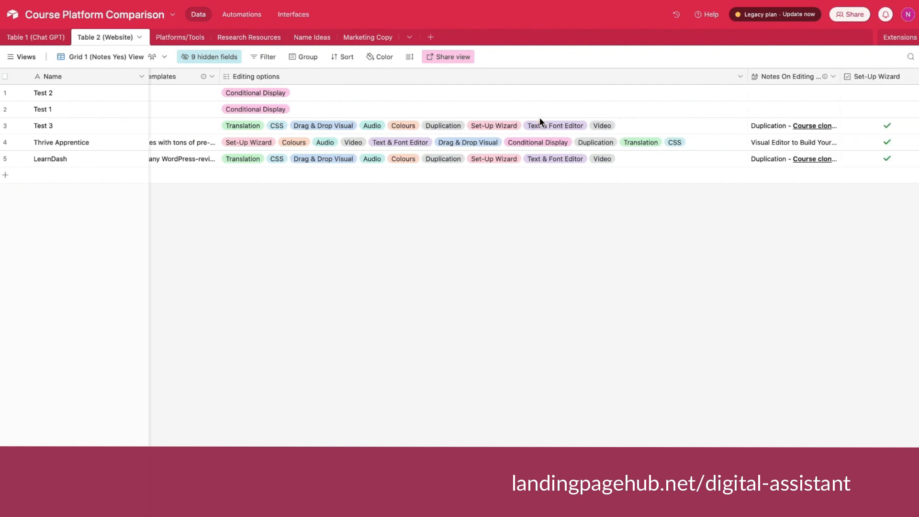
pyautogui.hscroll(10, 458, 128)
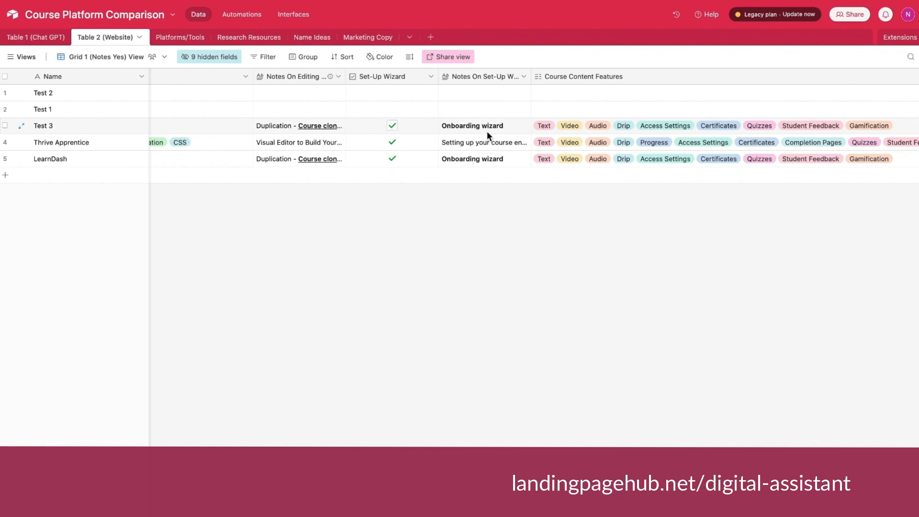
pyautogui.hscroll(5, 486, 131)
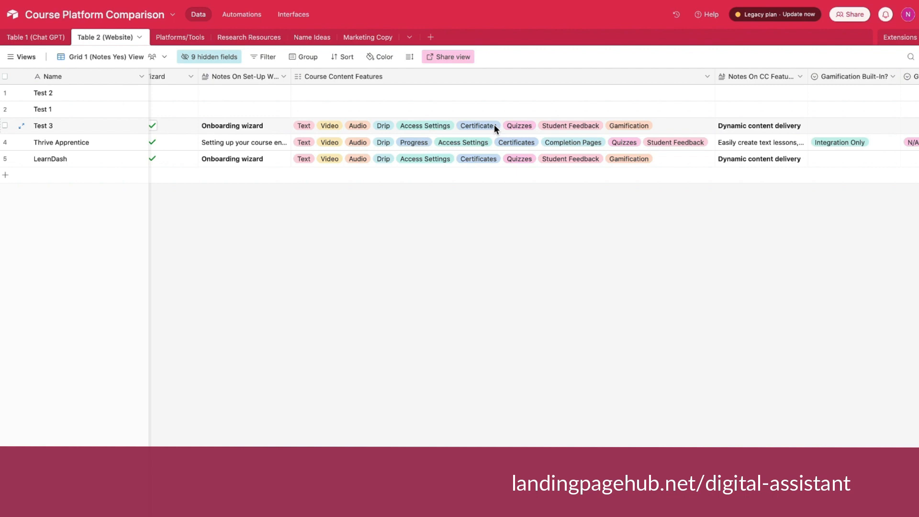
pyautogui.hscroll(5, 494, 125)
pyautogui.hscroll(4, 494, 125)
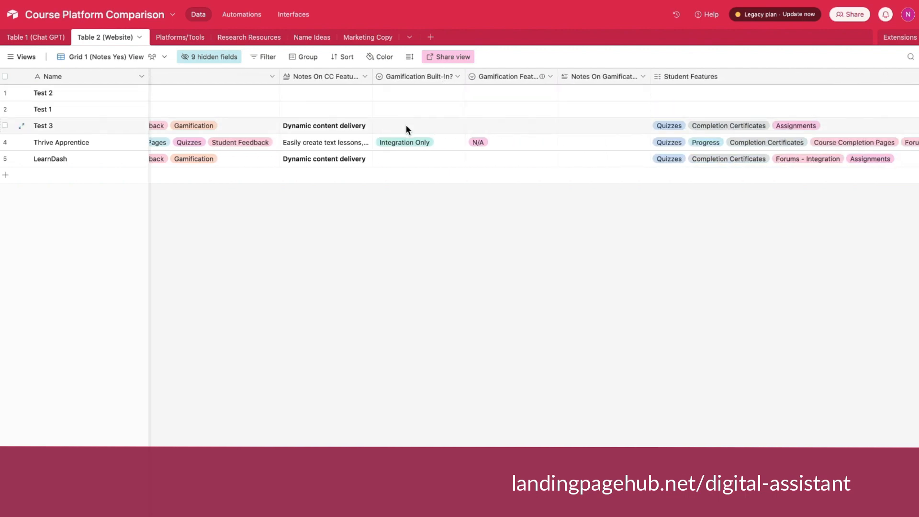
pyautogui.hscroll(5, 407, 117)
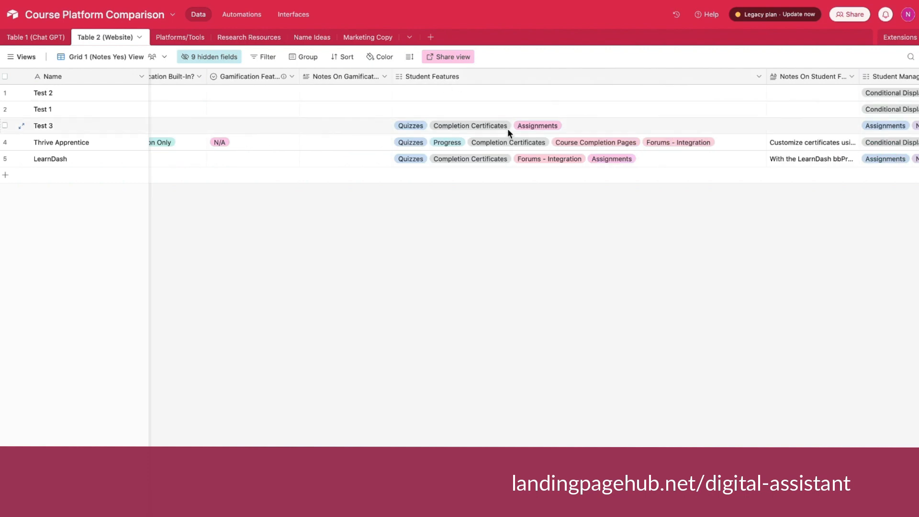
pyautogui.hscroll(7, 507, 129)
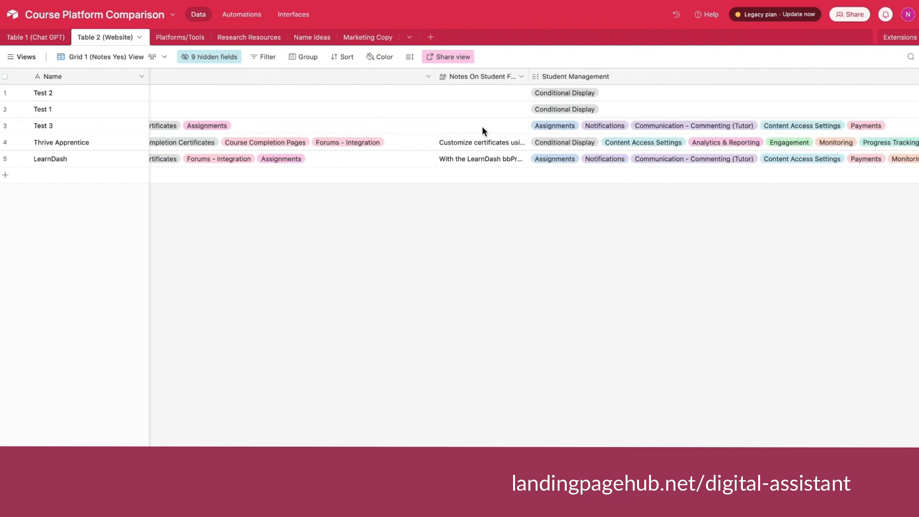
pyautogui.hscroll(4, 482, 128)
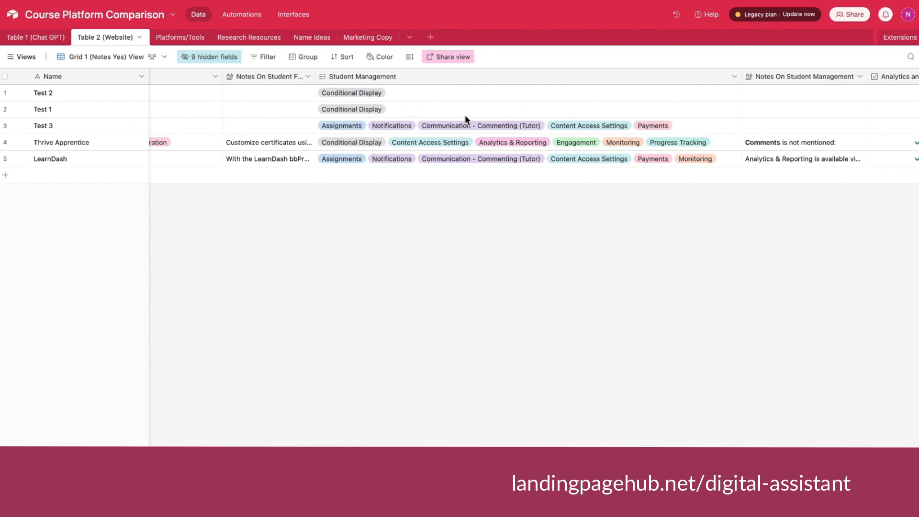
# Examine the analytics, integration, marketing, affiliate, security, course delivery and community fields of the platforms.
pyautogui.hscroll(10, 466, 118)
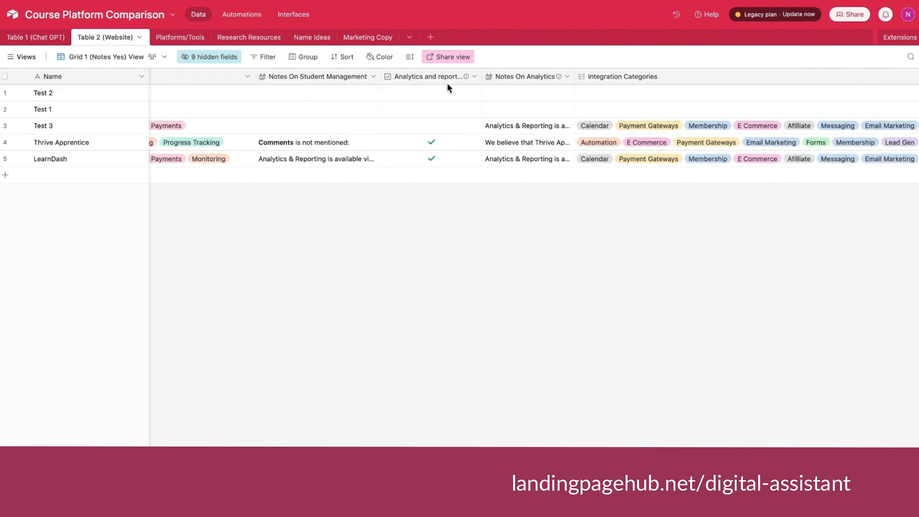
pyautogui.hscroll(4, 444, 117)
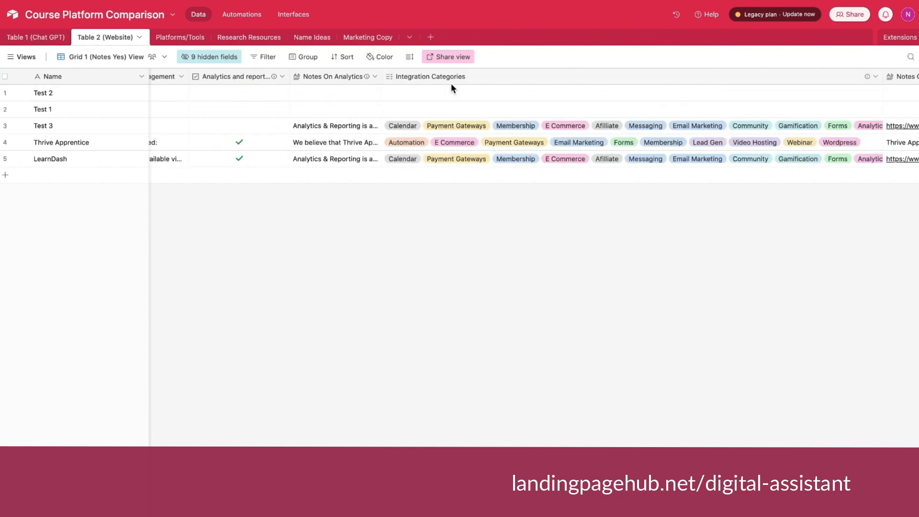
pyautogui.hscroll(11, 539, 145)
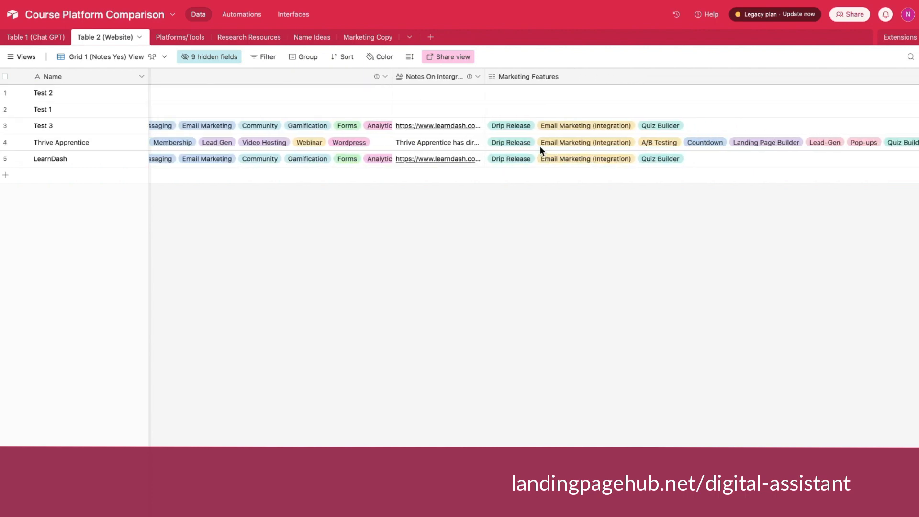
pyautogui.hscroll(10, 539, 145)
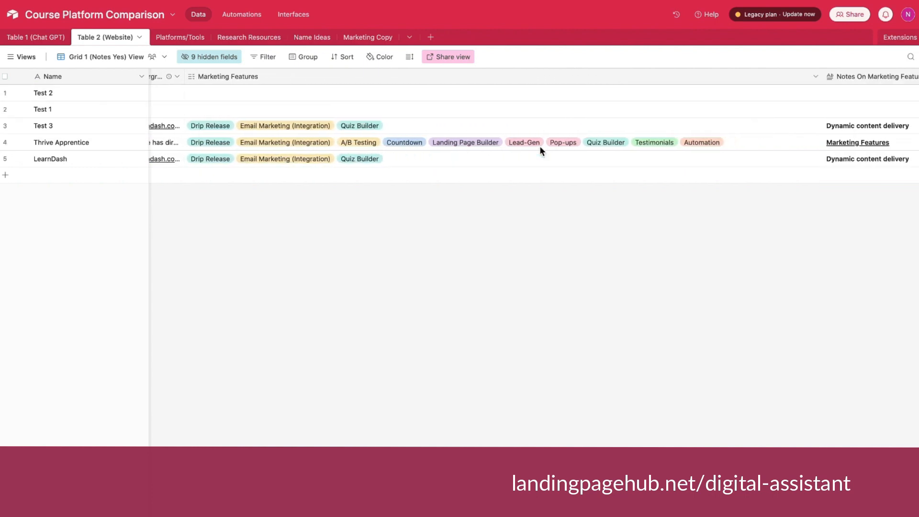
pyautogui.hscroll(4, 539, 146)
pyautogui.click(538, 130)
pyautogui.hscroll(6, 676, 132)
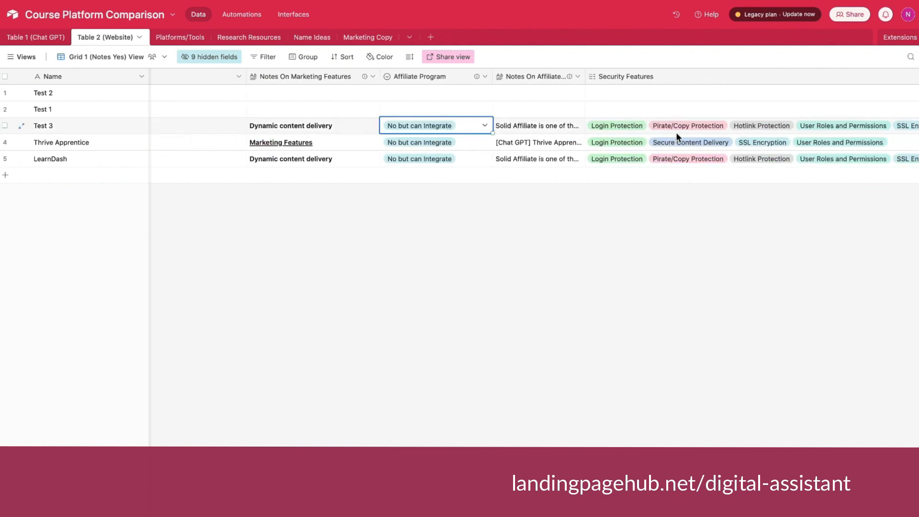
pyautogui.hscroll(9, 677, 136)
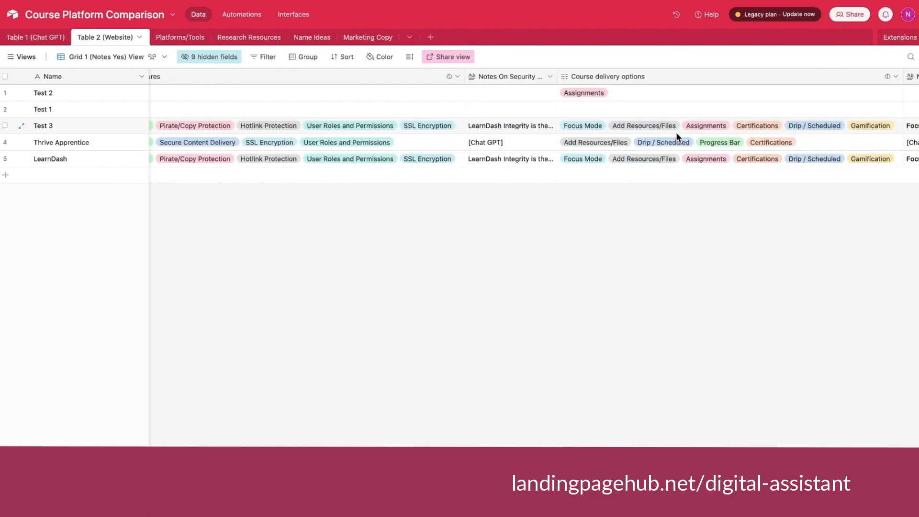
pyautogui.hscroll(9, 561, 122)
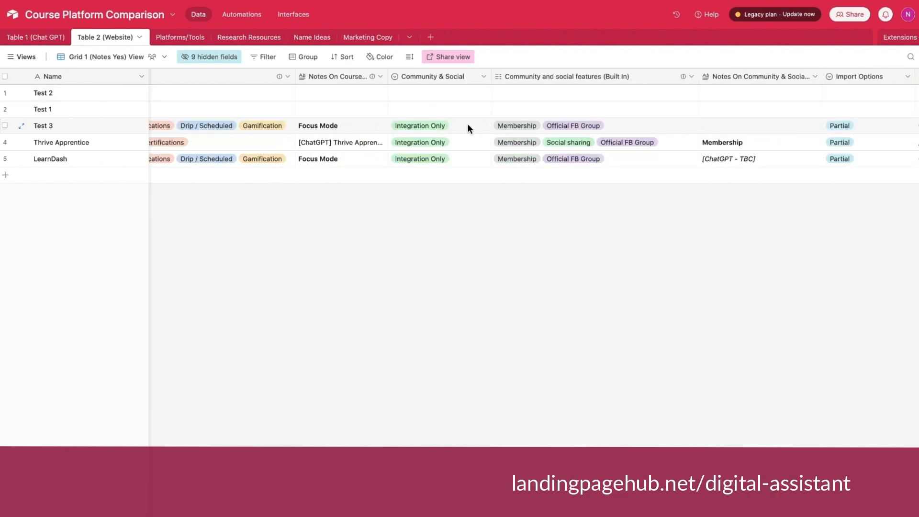
# Check the available choices of the Import Options field for the Test 3 record.
pyautogui.hscroll(5, 467, 123)
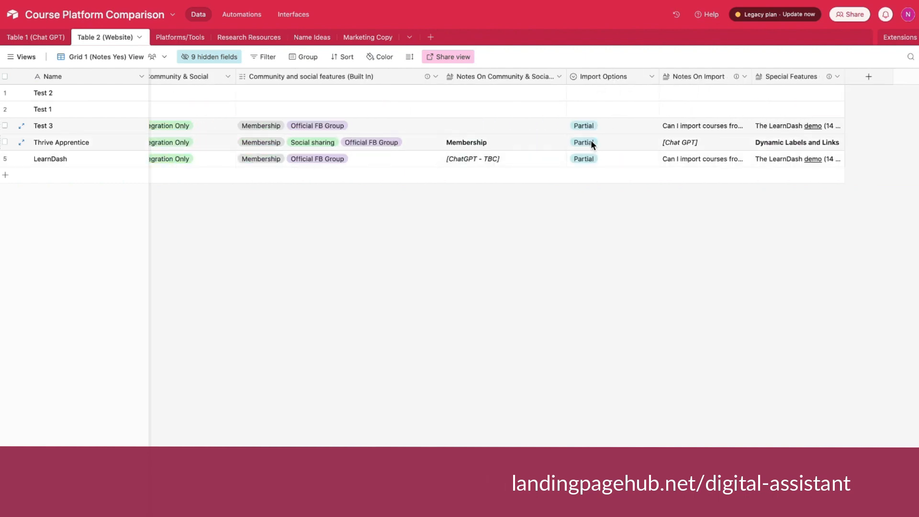
pyautogui.click(612, 128)
pyautogui.click(612, 128)
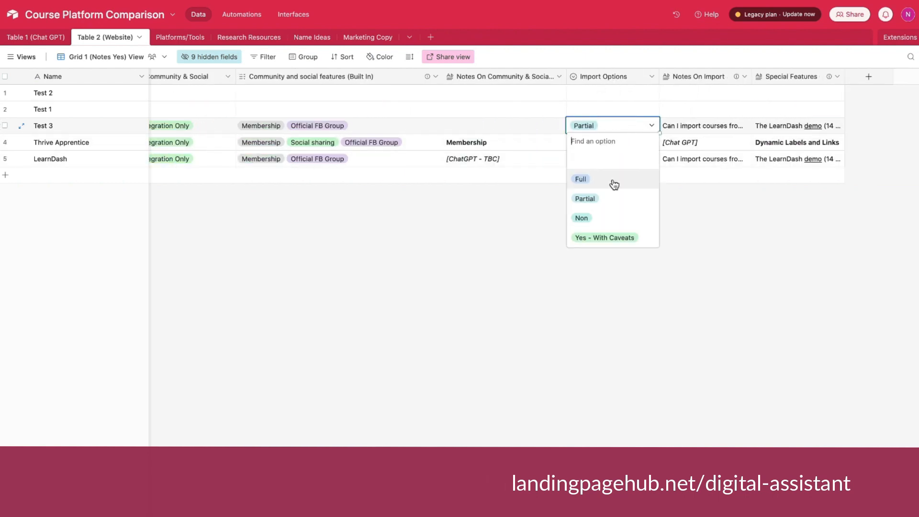
pyautogui.click(496, 212)
# Go back through the criteria fields and review the view's list of shown and hidden fields.
pyautogui.hscroll(-15, 515, 143)
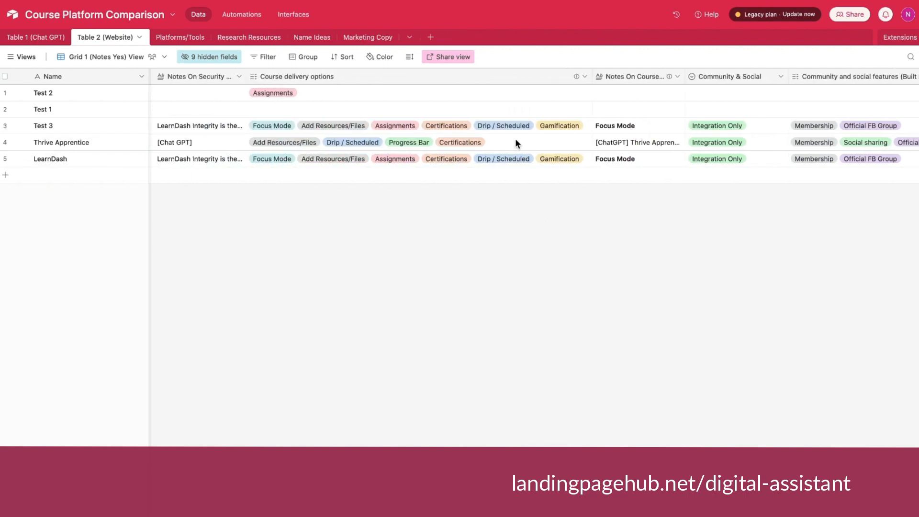
pyautogui.hscroll(-15, 516, 143)
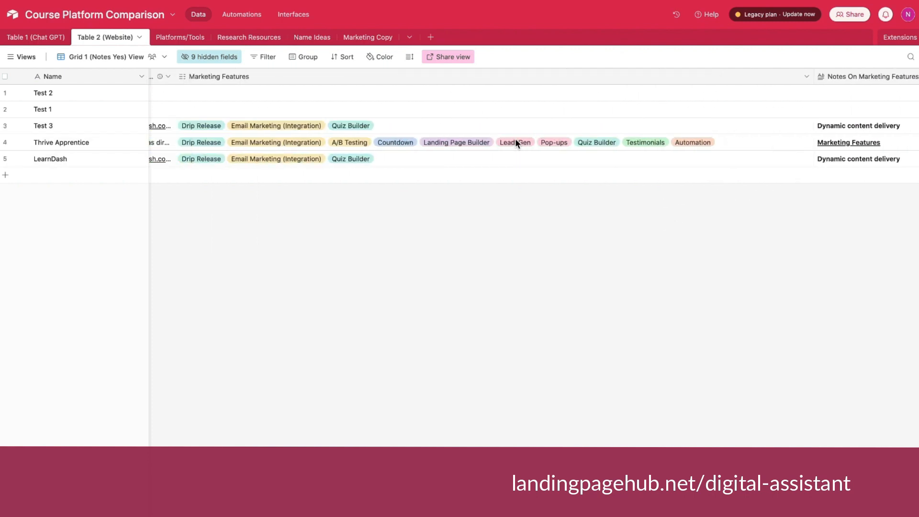
pyautogui.hscroll(-15, 515, 142)
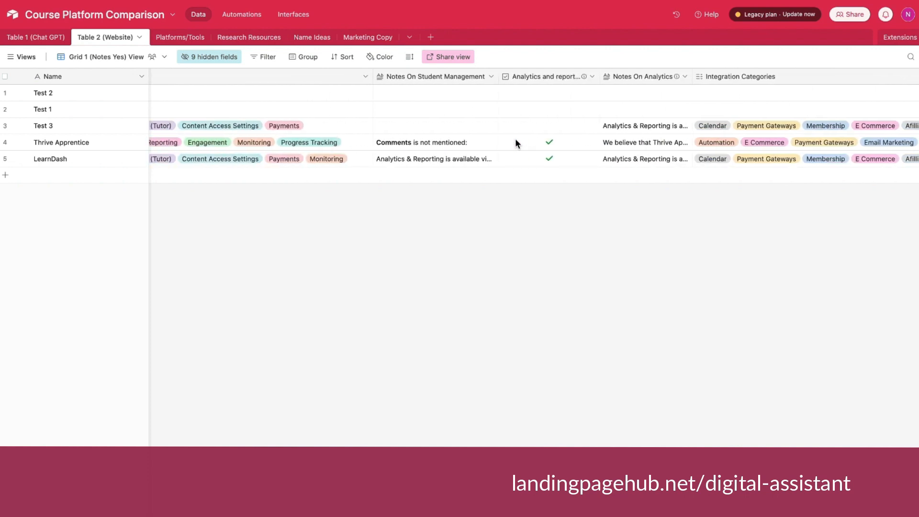
pyautogui.hscroll(-15, 516, 143)
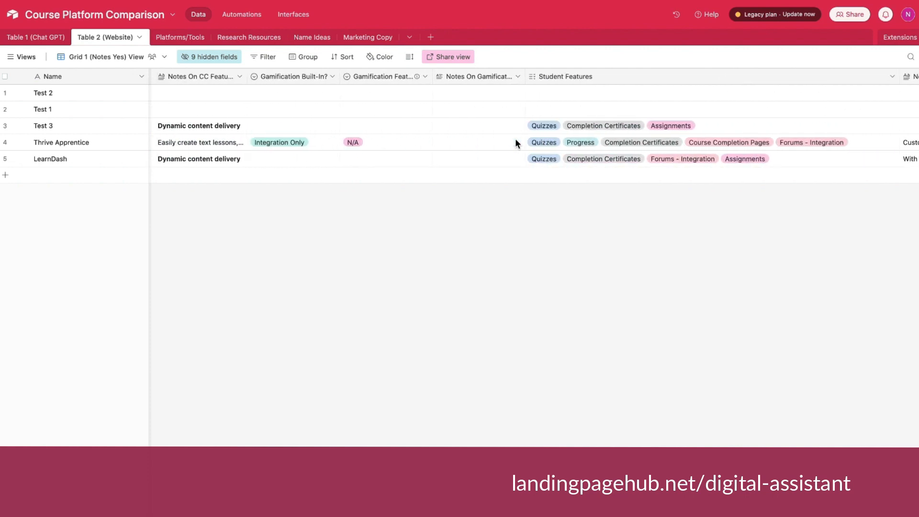
pyautogui.hscroll(-10, 516, 142)
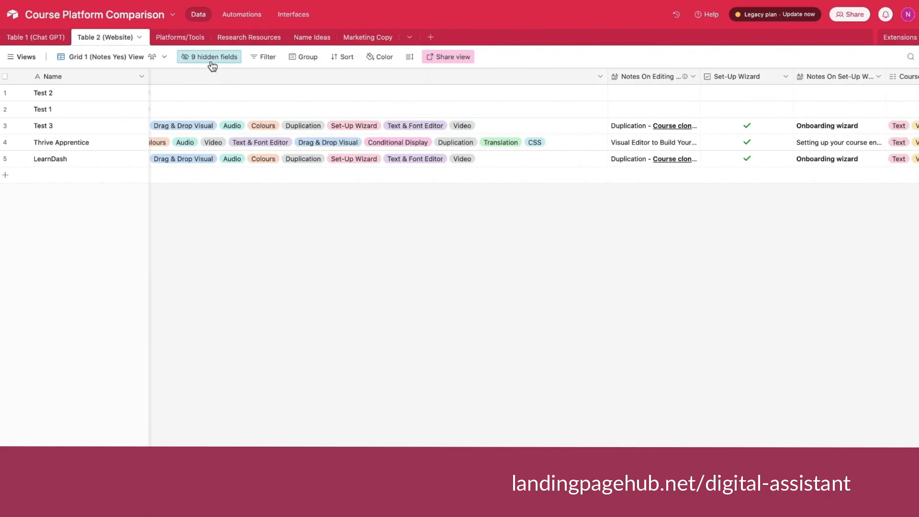
pyautogui.click(212, 58)
pyautogui.scroll(-3, 267, 99)
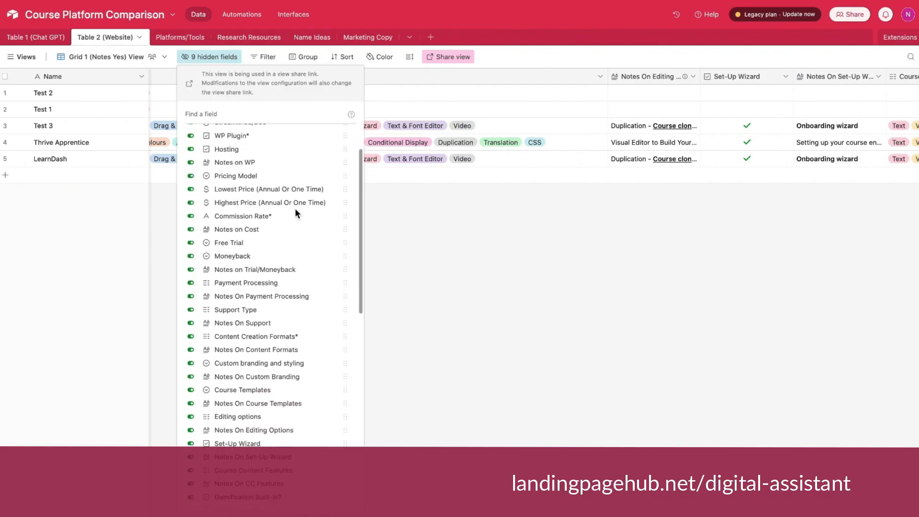
pyautogui.scroll(3, 266, 192)
pyautogui.click(472, 250)
# Hide the Integration Categories field from the grid view.
pyautogui.hscroll(3, 567, 76)
pyautogui.hscroll(10, 566, 76)
pyautogui.hscroll(-2, 566, 77)
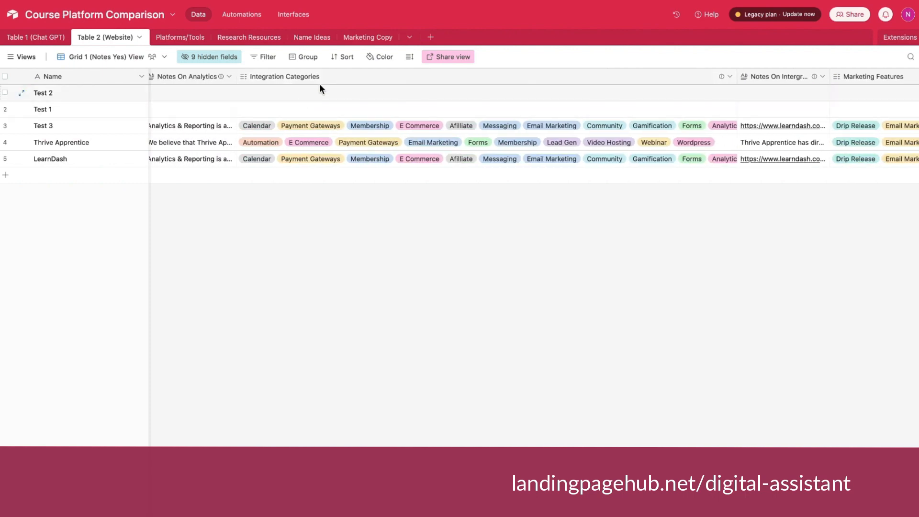
pyautogui.click(212, 56)
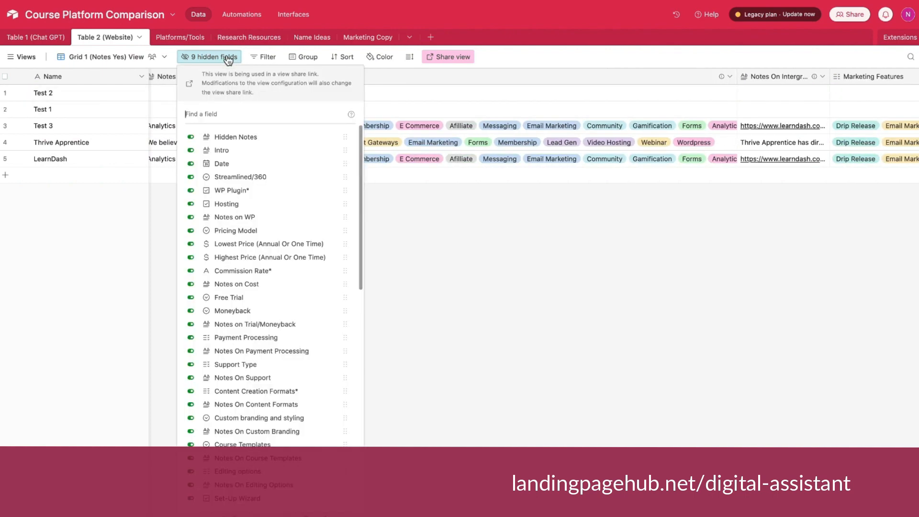
pyautogui.scroll(-7, 268, 268)
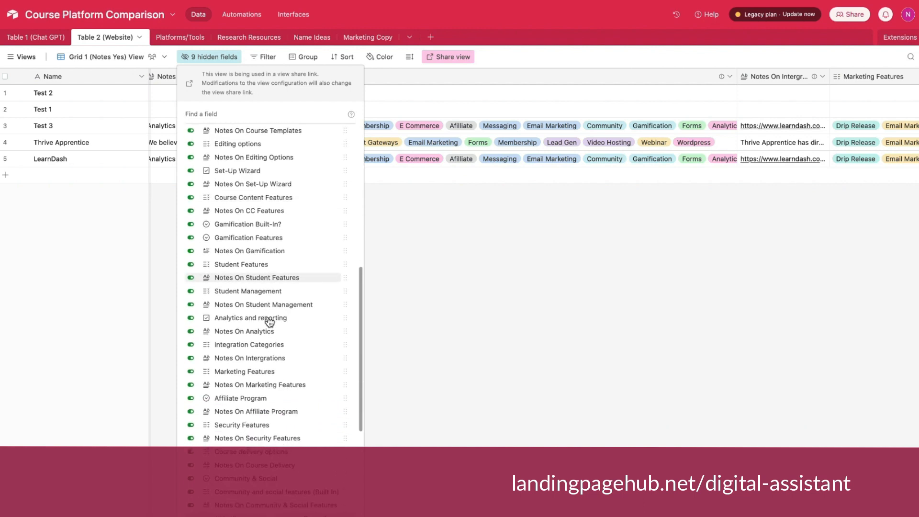
pyautogui.click(246, 343)
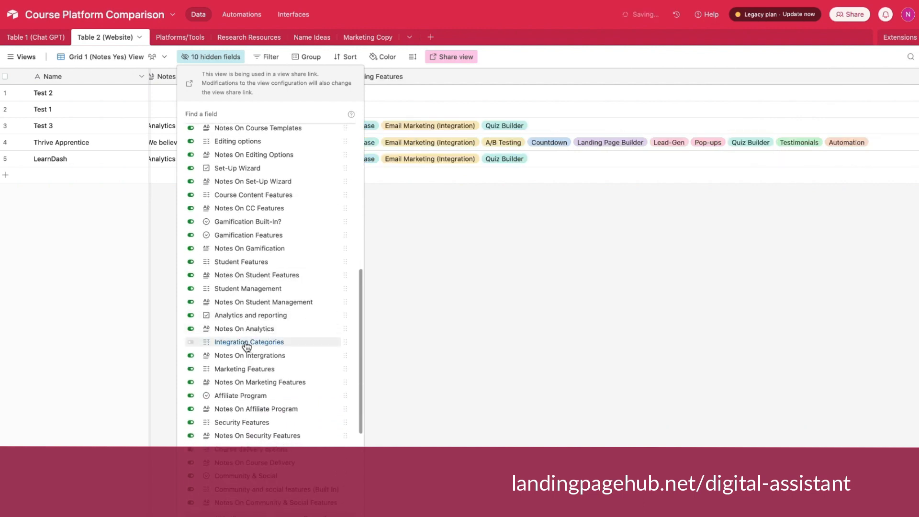
pyautogui.click(496, 388)
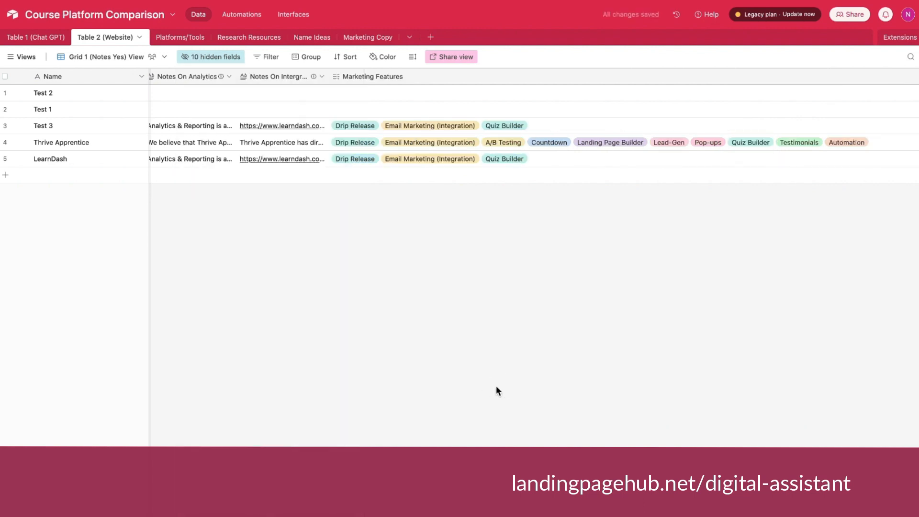
# Hide the Hidden Notes, Notes on WP and Notes on Cost fields in the Grid 1 (Notes Yes) View.
pyautogui.hscroll(-5, 443, 104)
pyautogui.hscroll(2, 444, 104)
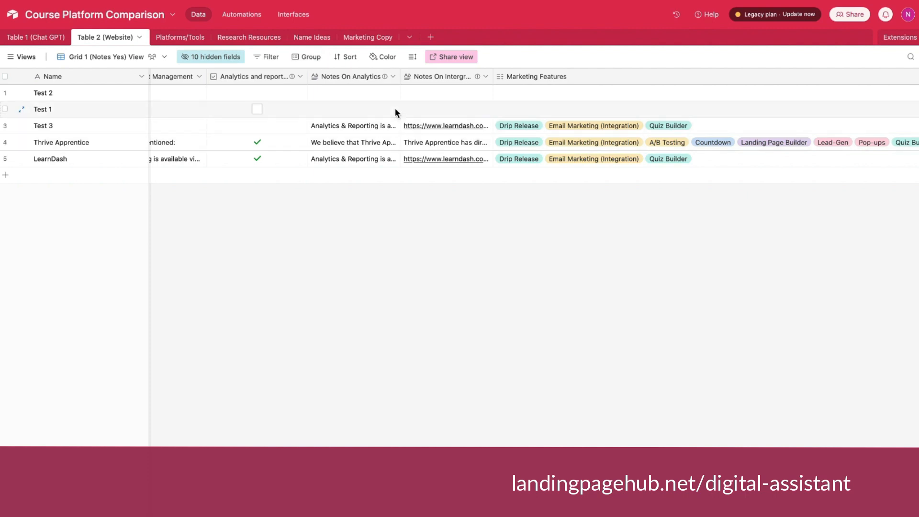
pyautogui.hscroll(-5, 395, 109)
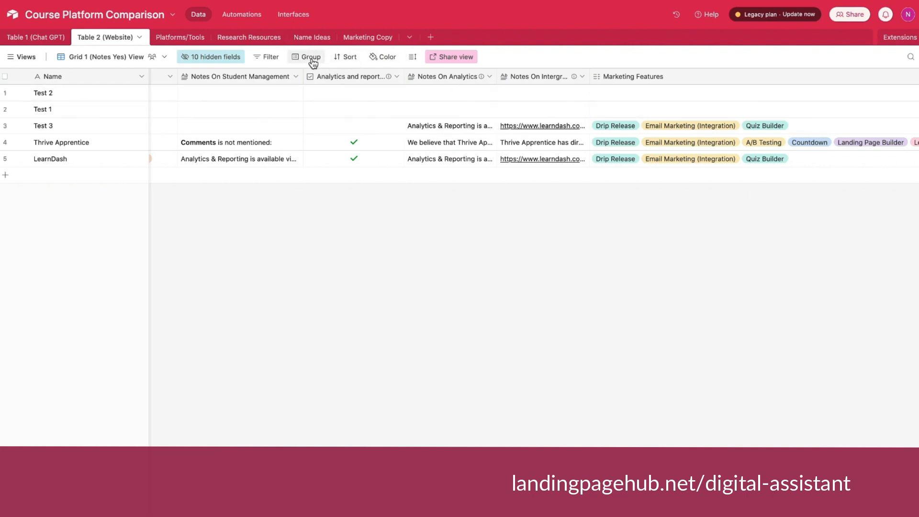
pyautogui.click(225, 56)
pyautogui.click(193, 139)
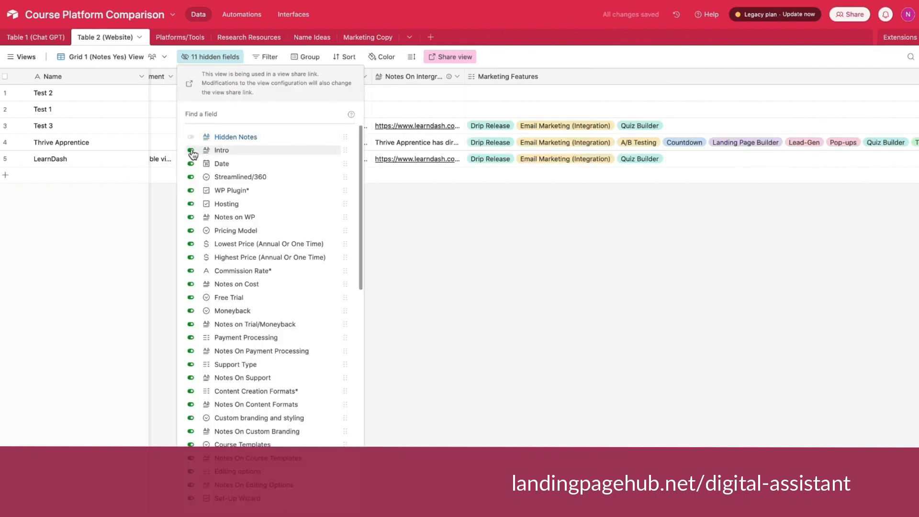
pyautogui.click(190, 218)
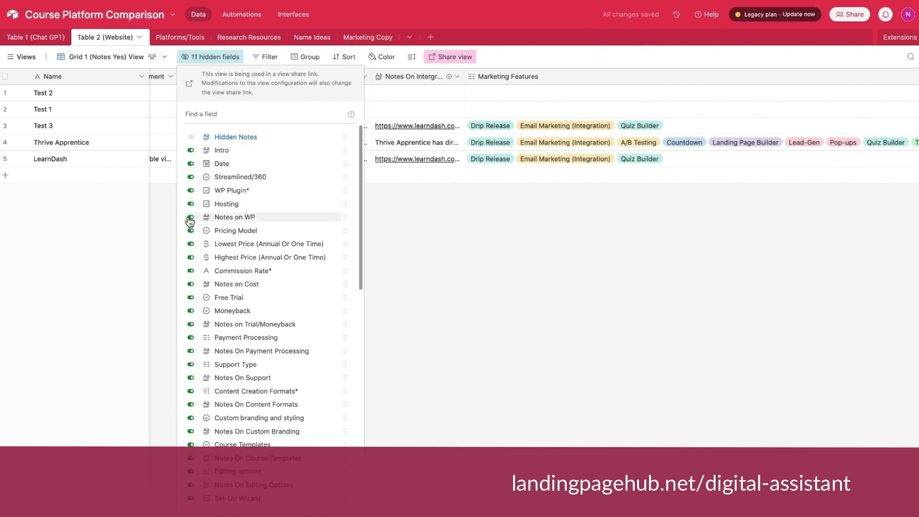
pyautogui.click(190, 284)
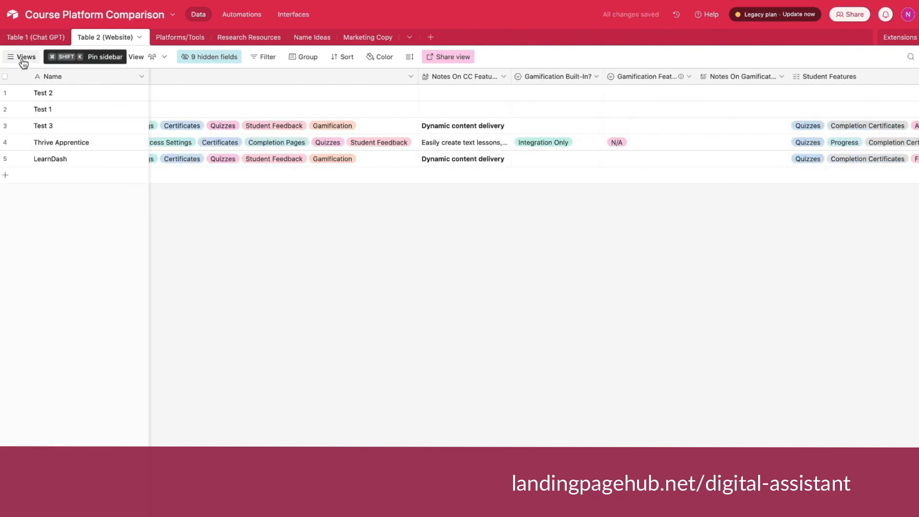
# Duplicate the Grid 1 (Notes Yes) View and compare the copy with the original.
pyautogui.click(22, 58)
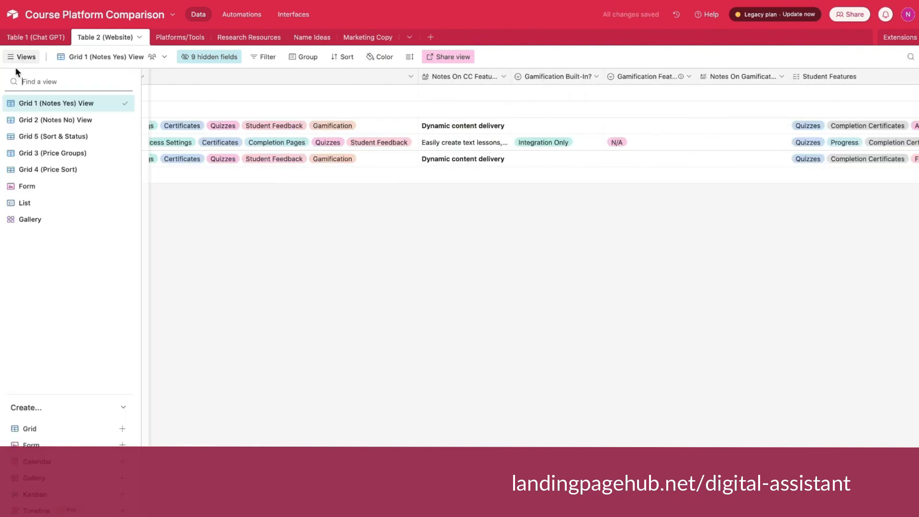
pyautogui.click(114, 103)
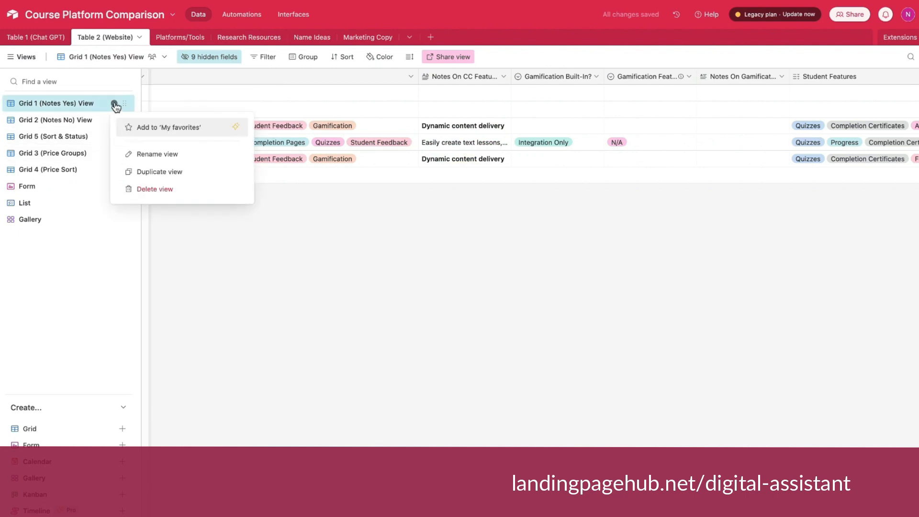
pyautogui.click(156, 172)
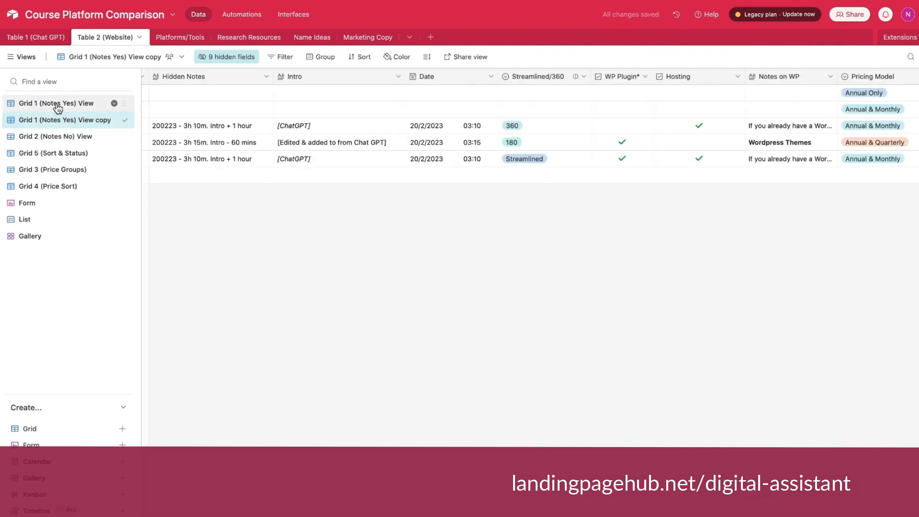
pyautogui.click(58, 105)
pyautogui.click(32, 59)
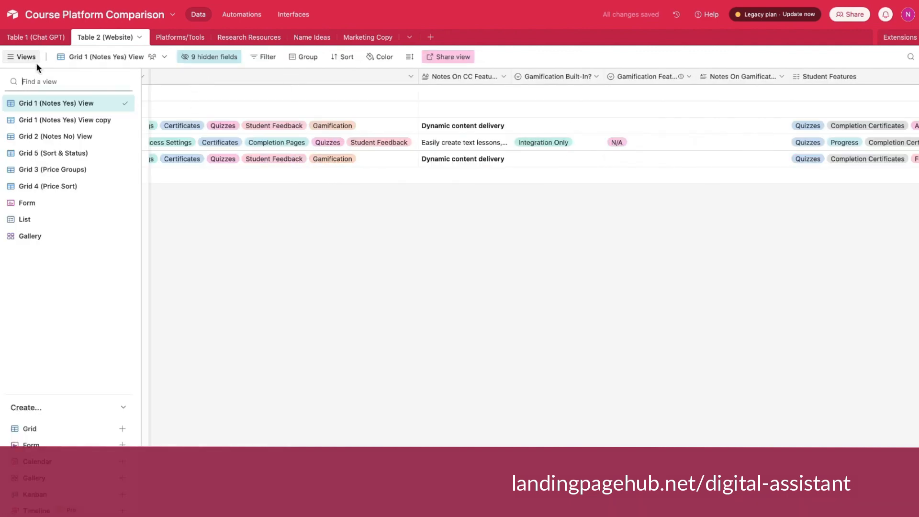
pyautogui.click(87, 121)
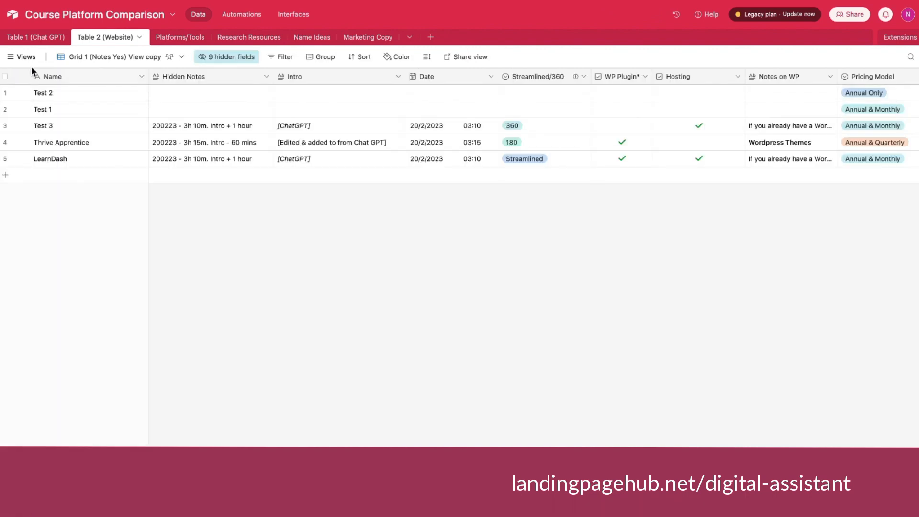
pyautogui.click(24, 58)
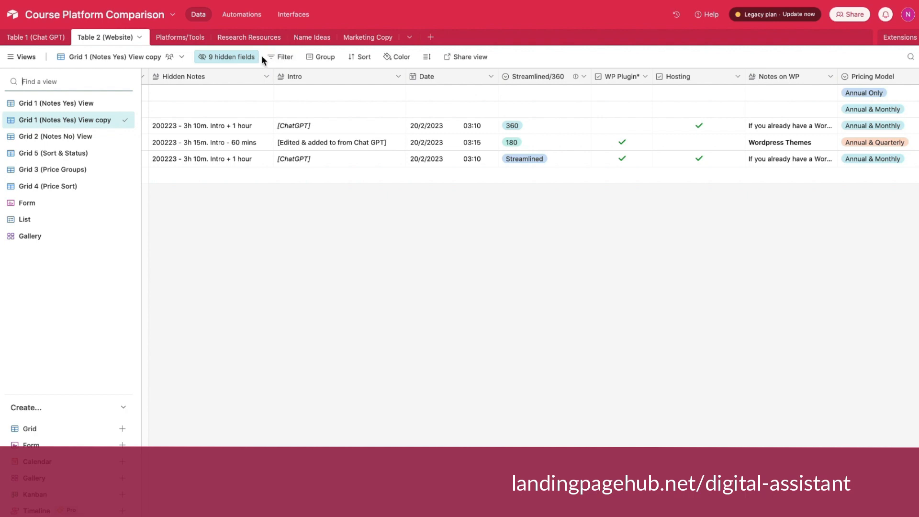
# Hide the Notes On Support, Notes on Trial/Moneyback, Notes on Cost and Notes on WP fields in the copied view.
pyautogui.click(234, 56)
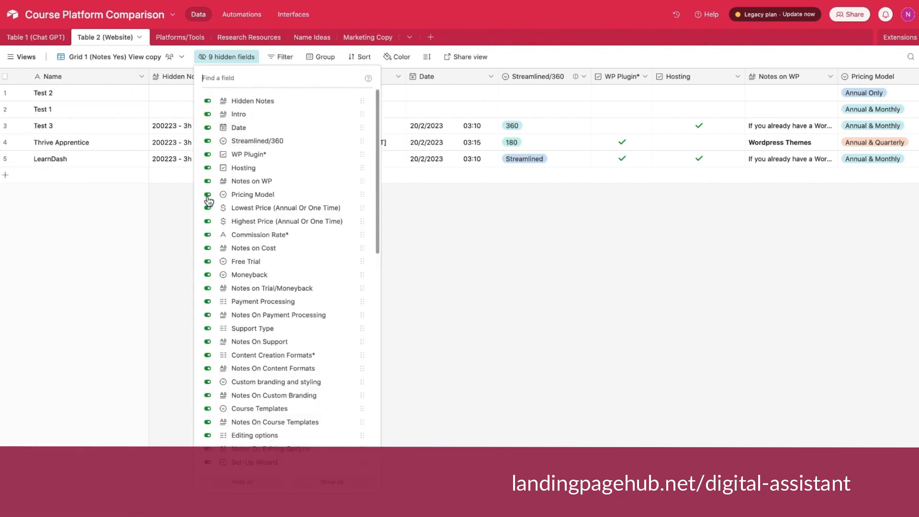
pyautogui.click(207, 341)
pyautogui.click(207, 288)
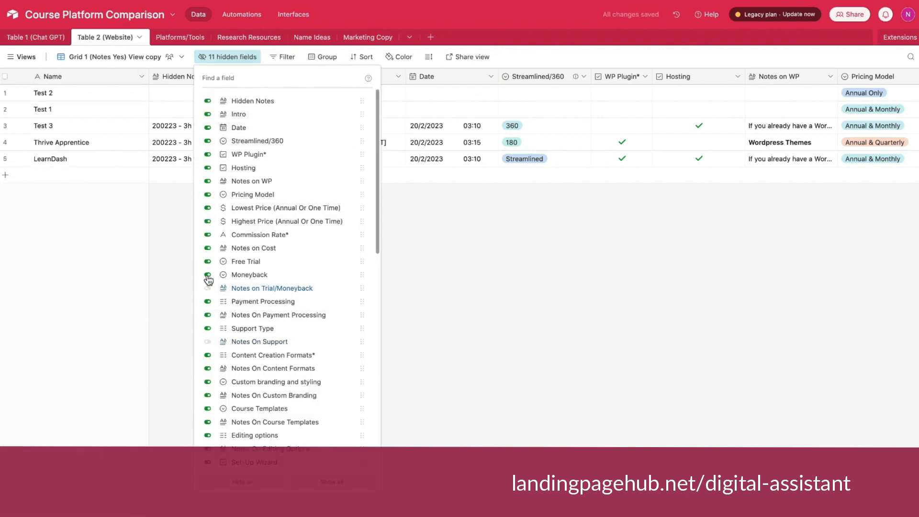
pyautogui.click(207, 248)
pyautogui.click(207, 181)
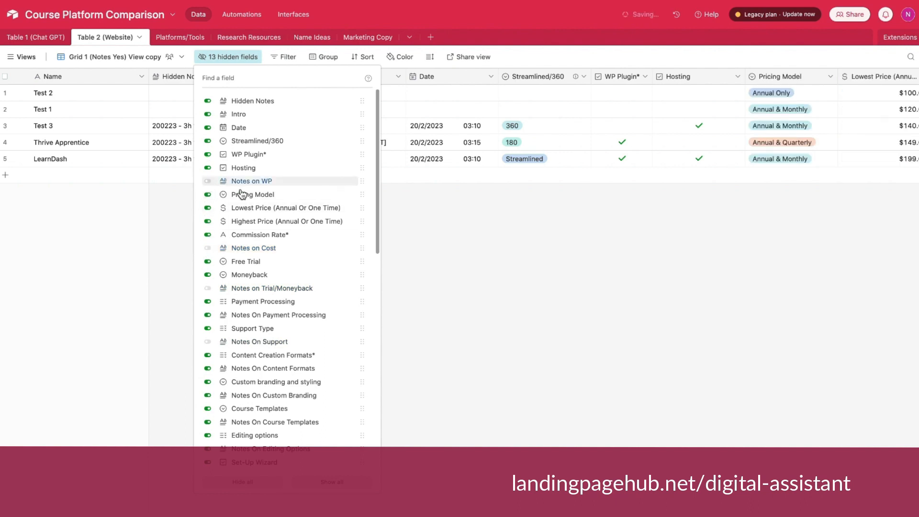
pyautogui.click(450, 289)
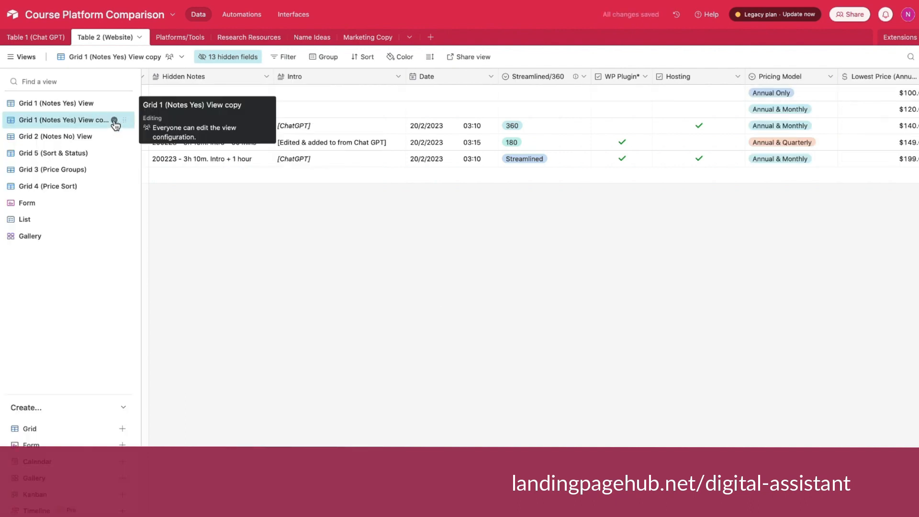
# Rename the copied grid view as Notes No.
pyautogui.click(115, 120)
pyautogui.click(144, 171)
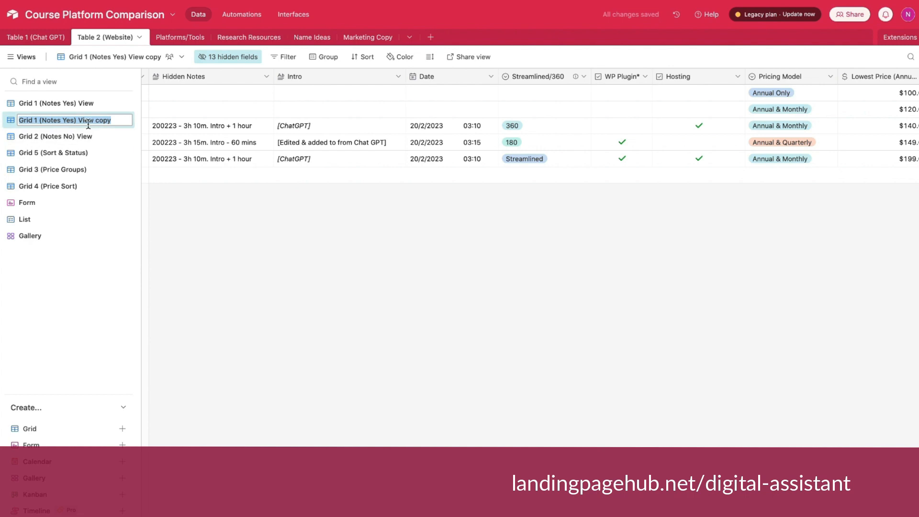
pyautogui.write('NOtes No')
pyautogui.press('Return')
# Examine how the Grid 3 (Price Groups) and Grid 4 (Price Sort) views arrange the platforms.
pyautogui.click(10, 58)
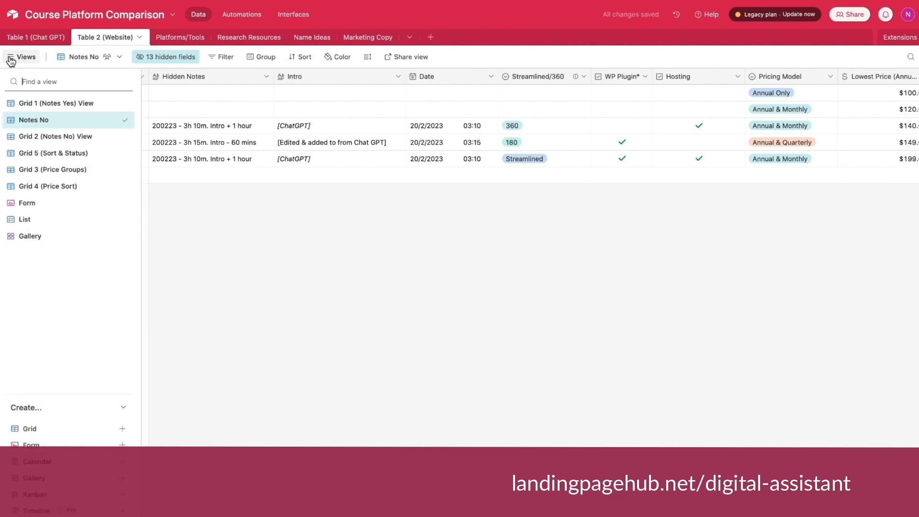
pyautogui.click(74, 173)
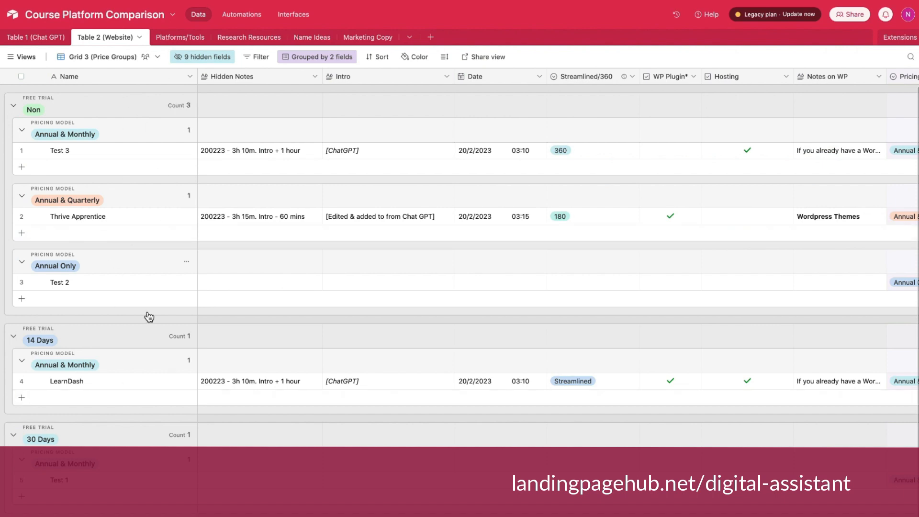
pyautogui.click(11, 58)
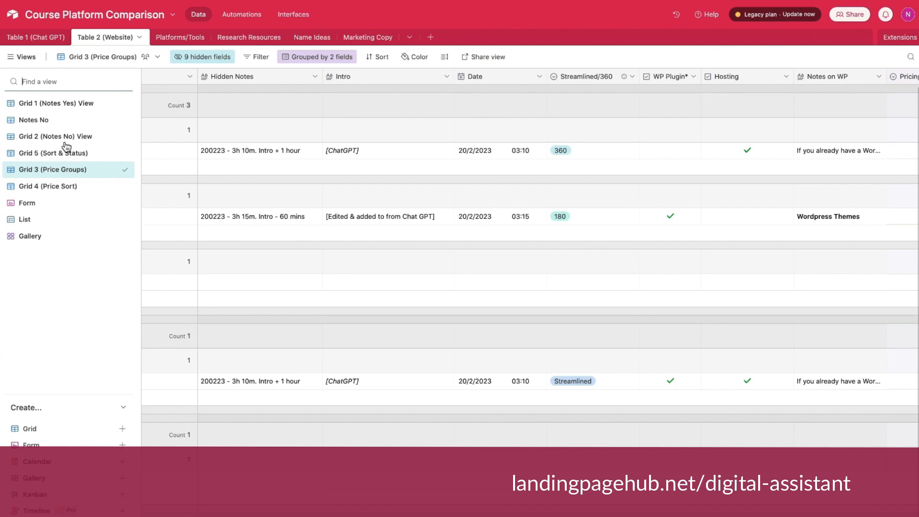
pyautogui.click(65, 189)
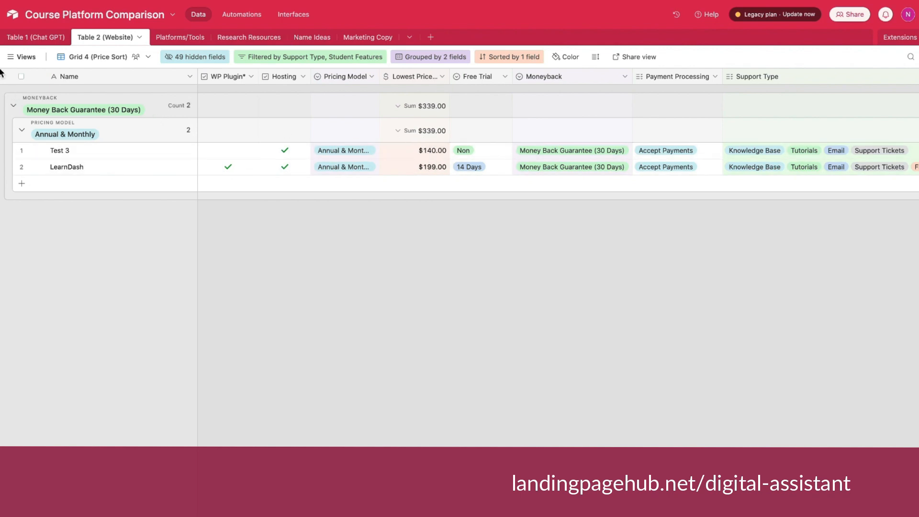
pyautogui.moveTo(21, 57)
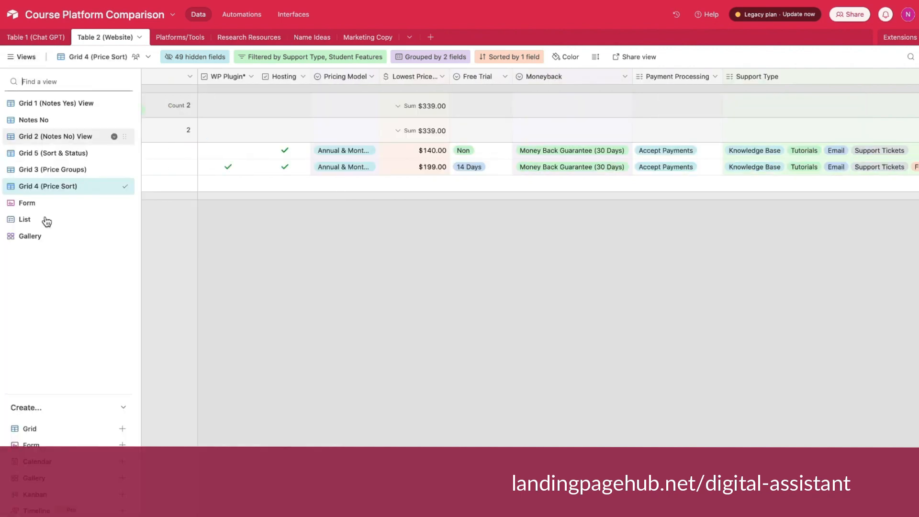
pyautogui.click(45, 169)
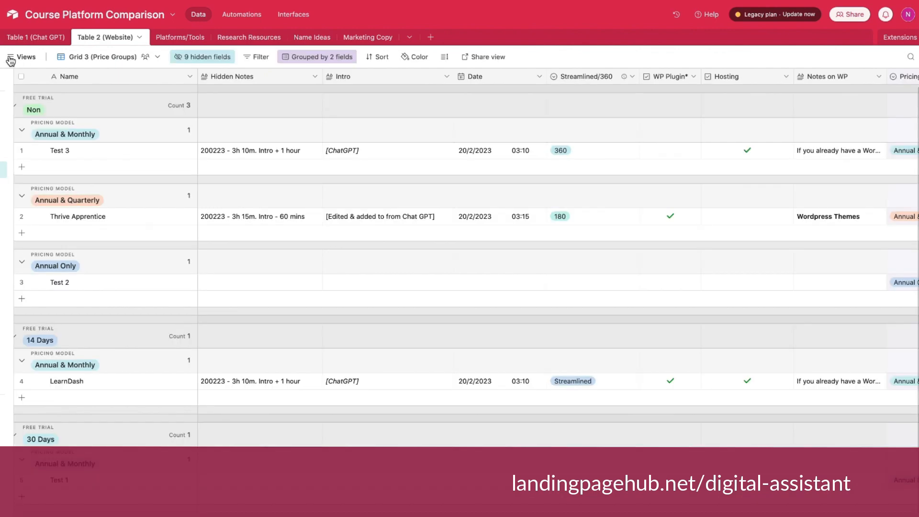
# Duplicate the Grid 1 (Notes Yes) View and name the copy Test sample.
pyautogui.click(15, 59)
pyautogui.click(26, 106)
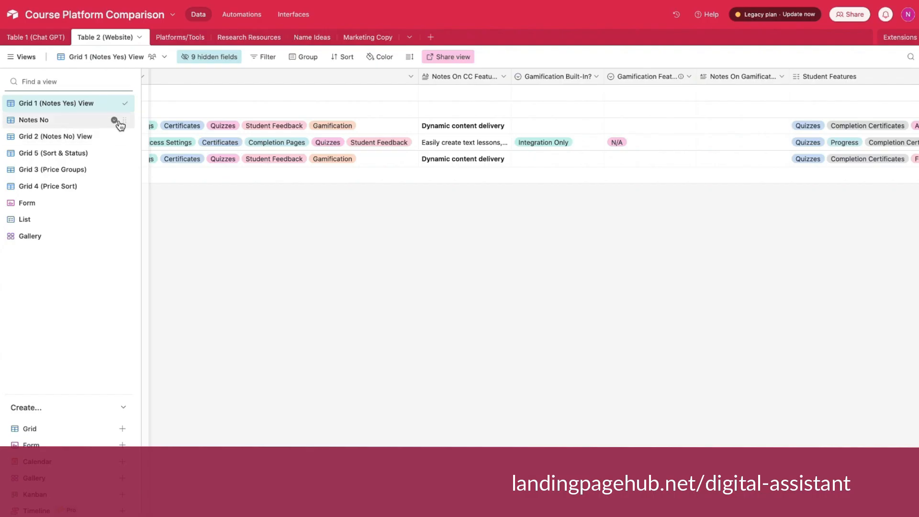
pyautogui.click(115, 103)
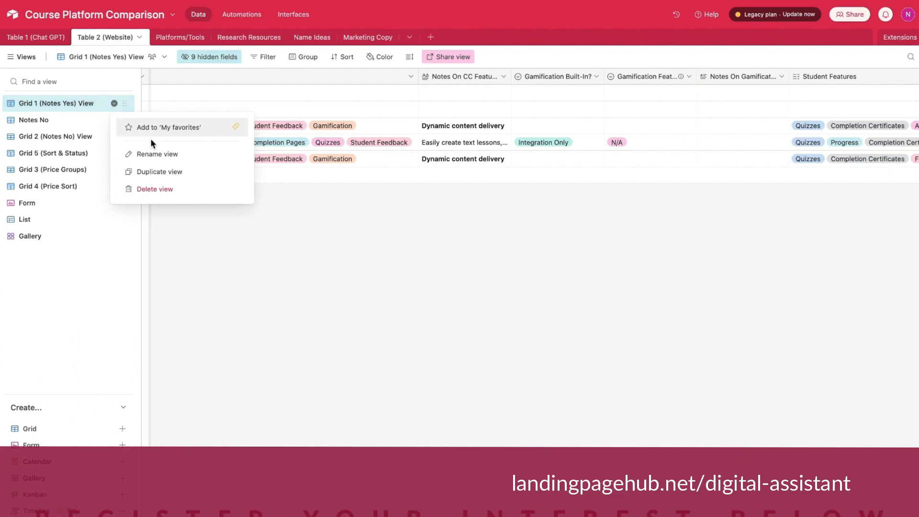
pyautogui.click(158, 177)
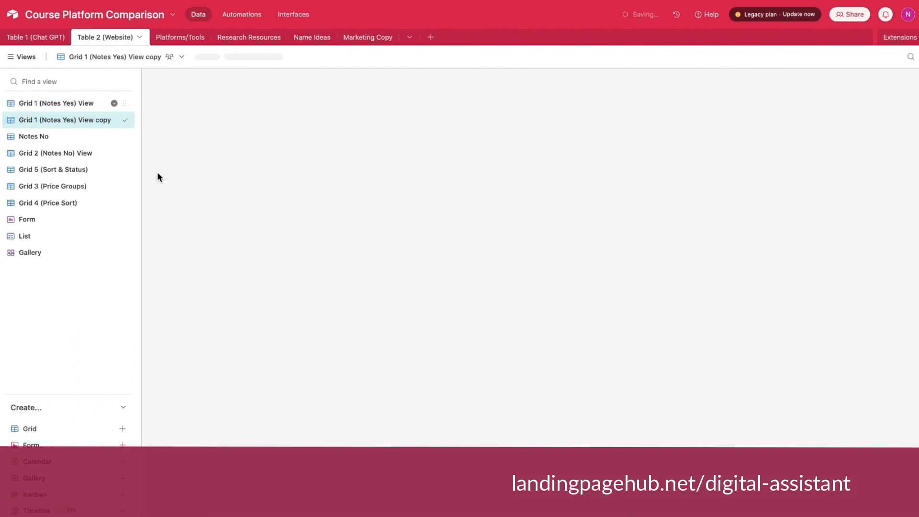
pyautogui.click(156, 172)
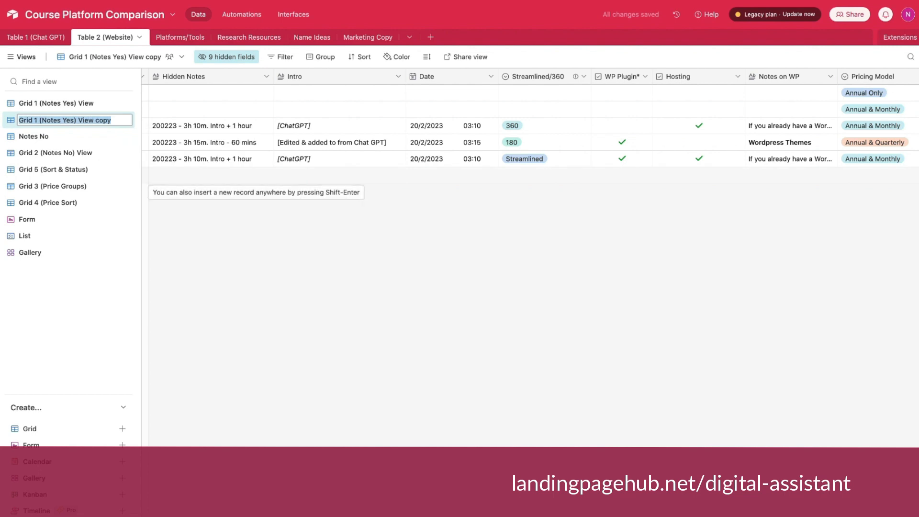
pyautogui.write('Test sample')
pyautogui.press('Return')
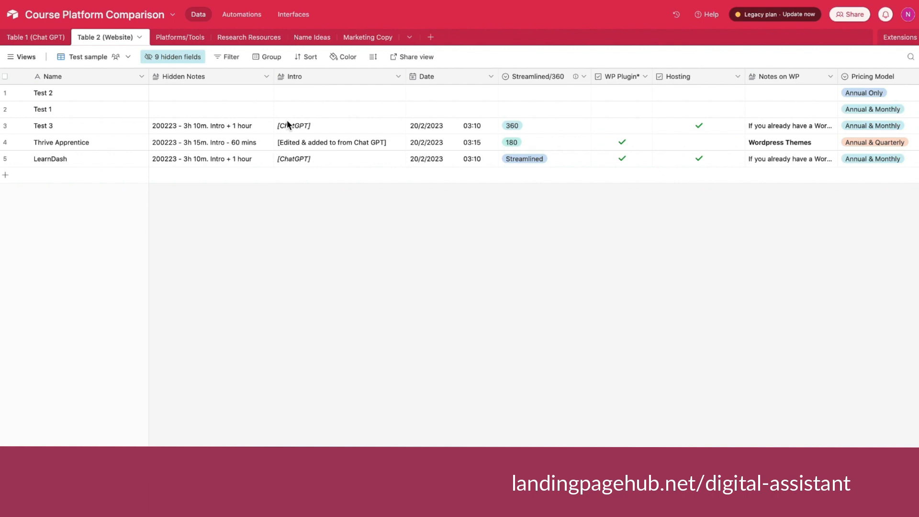
# Sort the Test sample view by Lowest Price (Annual Or One Time) in ascending order, 1 → 9.
pyautogui.hscroll(2, 282, 126)
pyautogui.click(242, 125)
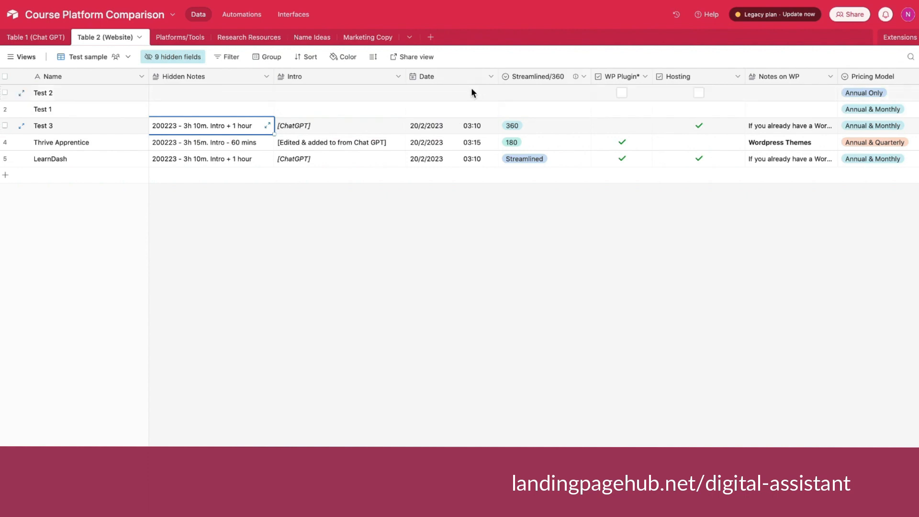
pyautogui.hscroll(8, 605, 72)
pyautogui.click(586, 77)
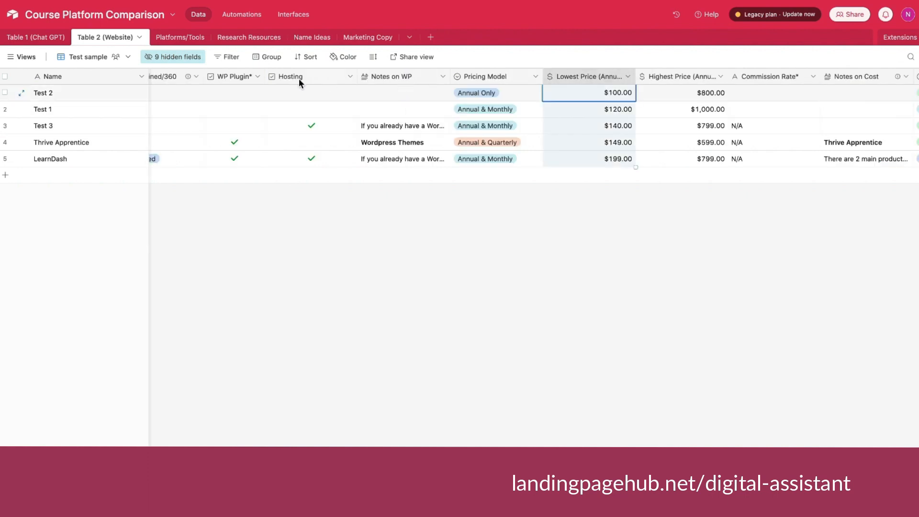
pyautogui.click(308, 58)
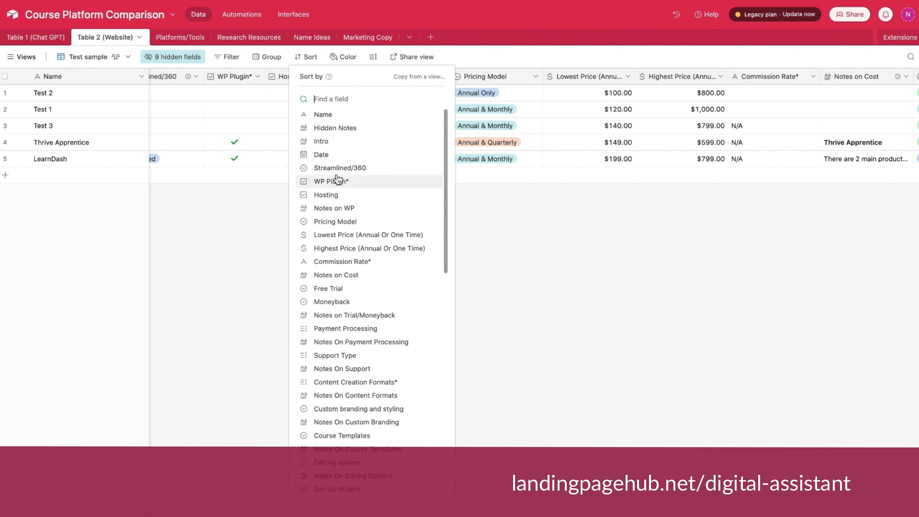
pyautogui.click(338, 236)
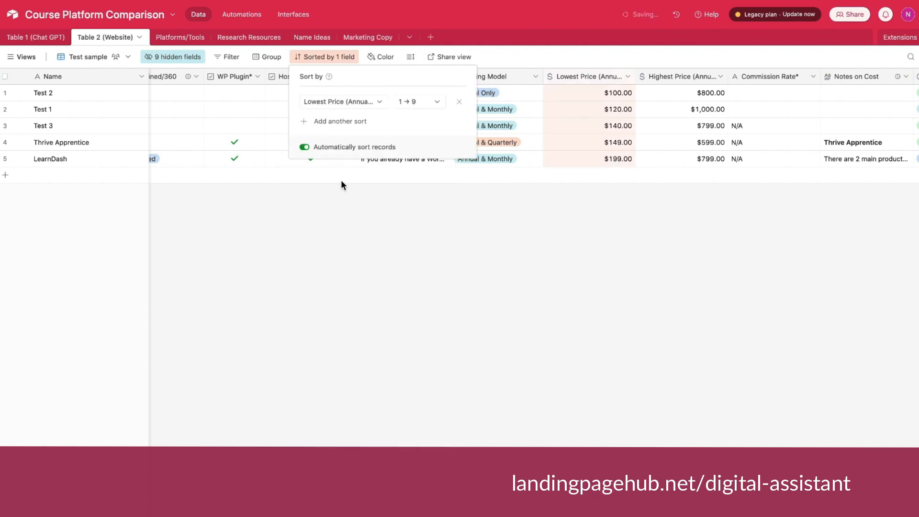
pyautogui.click(436, 102)
pyautogui.click(588, 170)
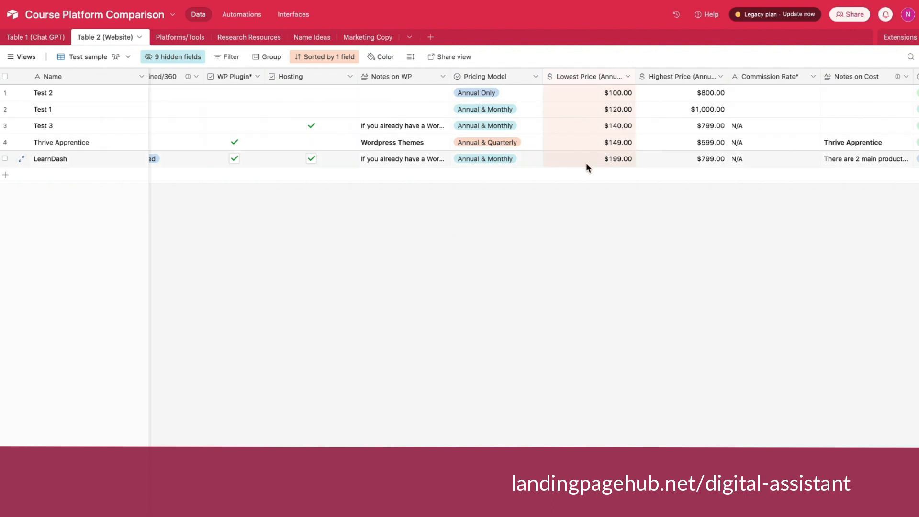
pyautogui.hscroll(2, 530, 106)
pyautogui.hscroll(-3, 530, 107)
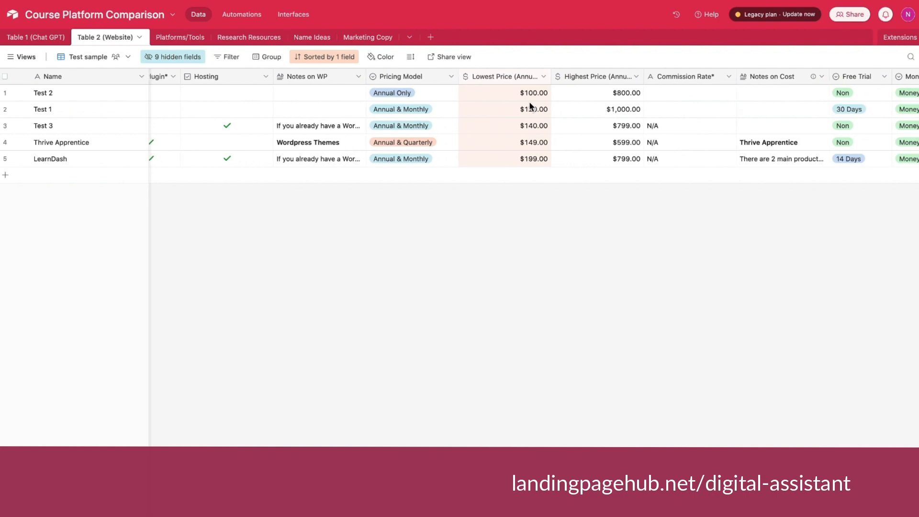
pyautogui.hscroll(-10, 530, 104)
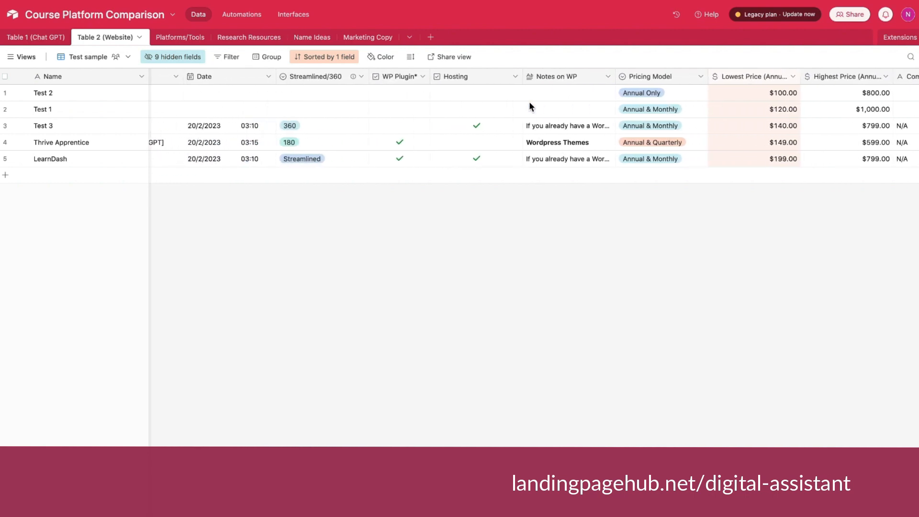
pyautogui.hscroll(-1, 530, 107)
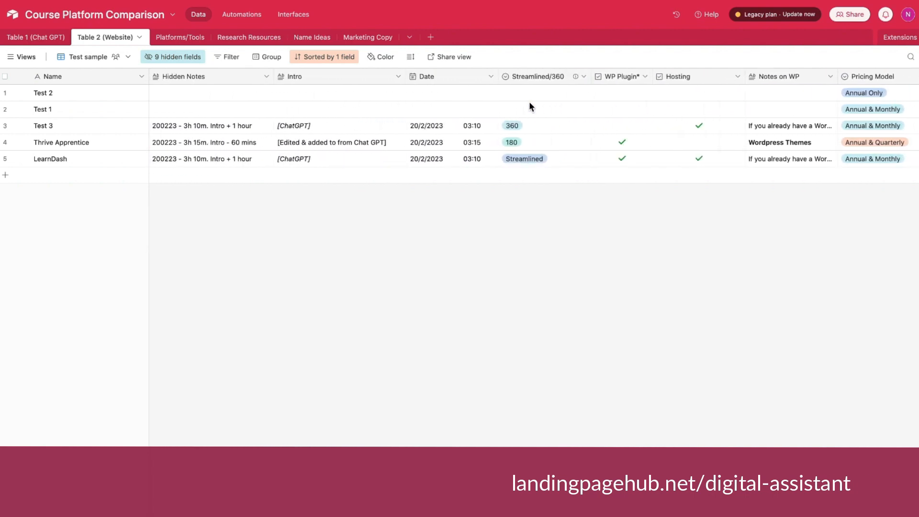
# Group the Test sample view's records by the Moneyback field.
pyautogui.hscroll(14, 603, 113)
pyautogui.hscroll(10, 602, 114)
pyautogui.click(269, 58)
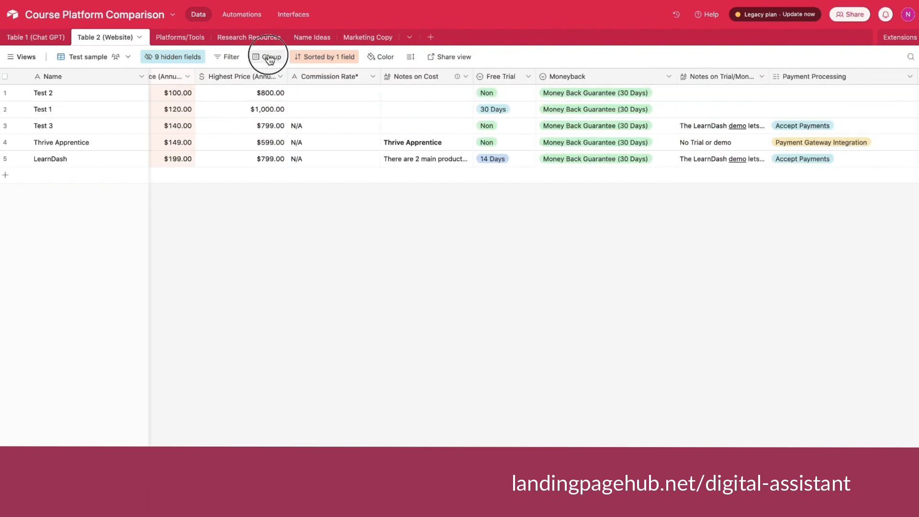
pyautogui.click(318, 153)
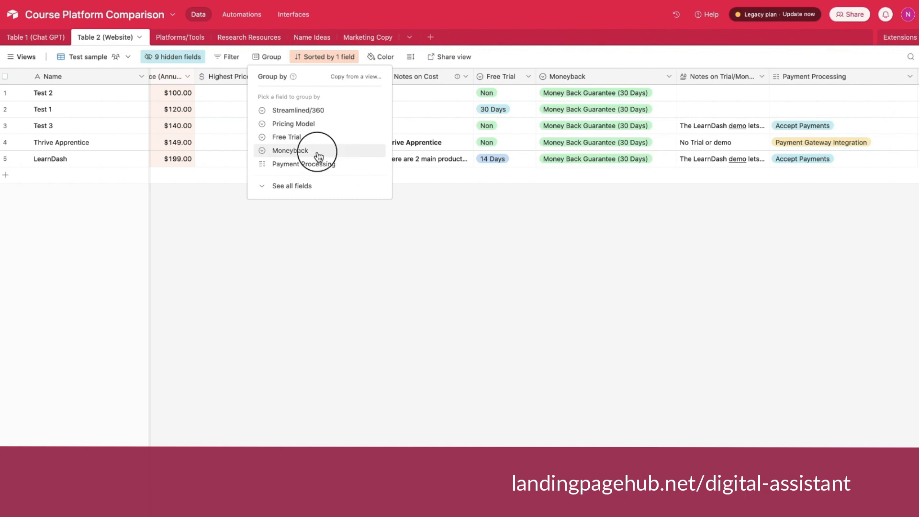
pyautogui.click(357, 287)
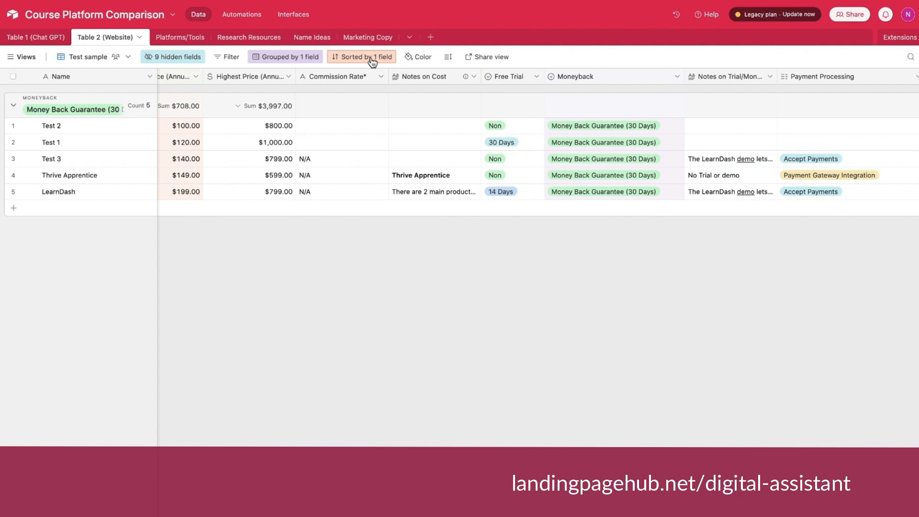
# Add a Pricing Model subgroup beneath the Moneyback grouping.
pyautogui.click(295, 57)
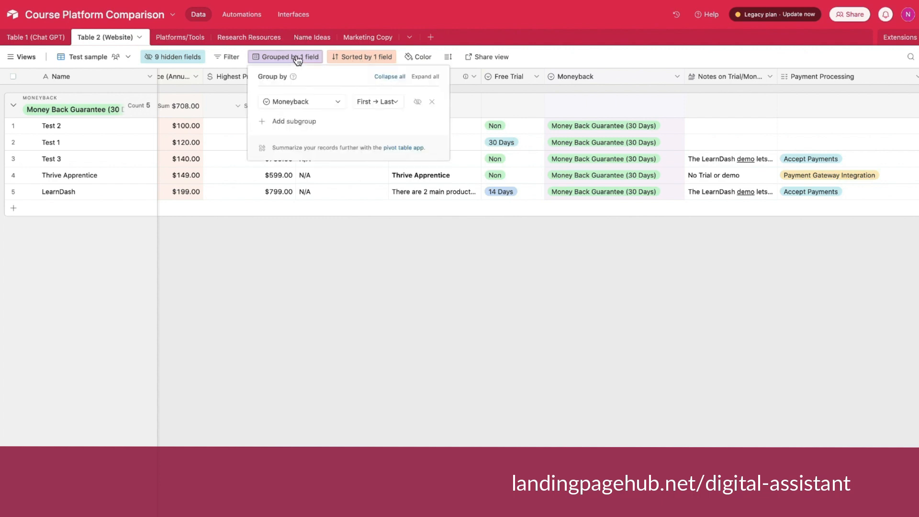
pyautogui.click(300, 122)
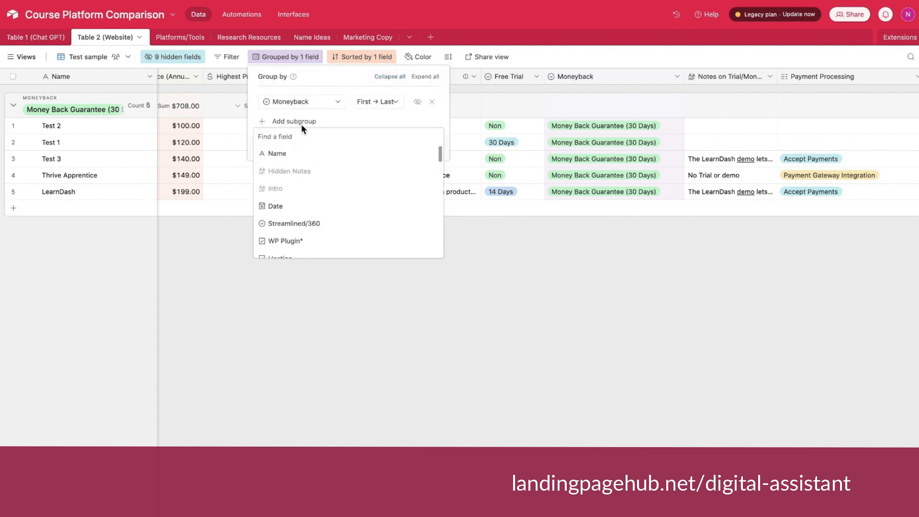
pyautogui.scroll(-3, 330, 206)
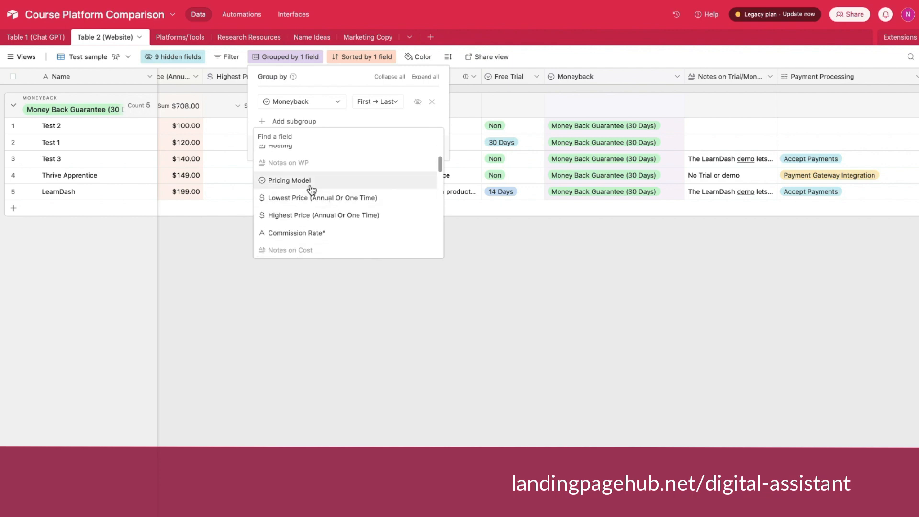
pyautogui.click(309, 182)
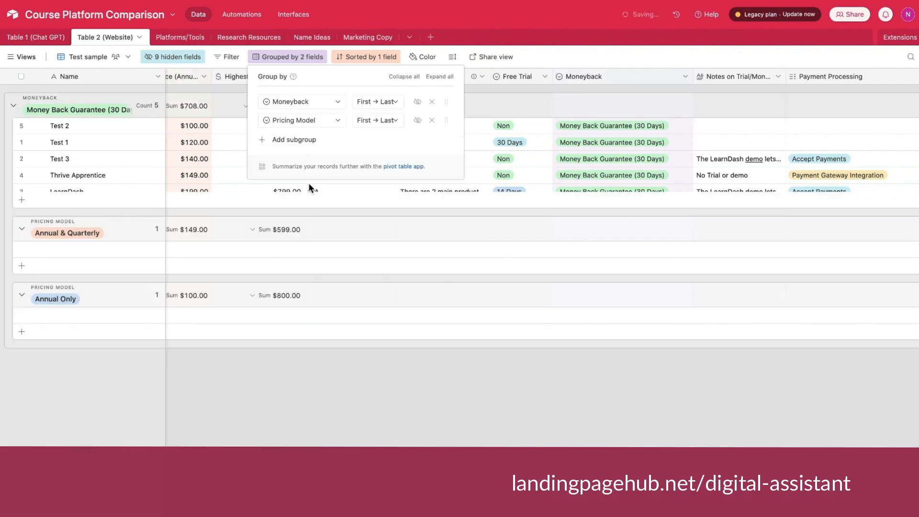
pyautogui.click(406, 386)
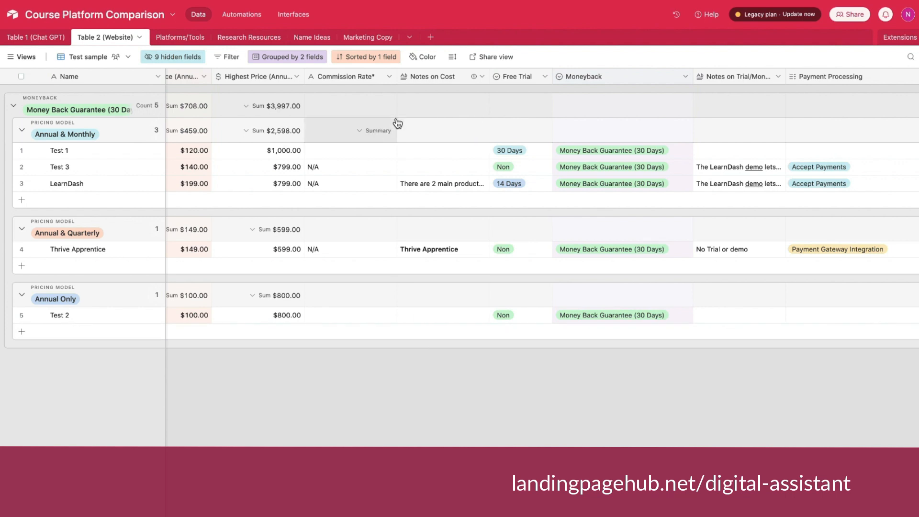
# Filter the Test sample view to records whose Support Type has any of Email.
pyautogui.hscroll(-5, 398, 123)
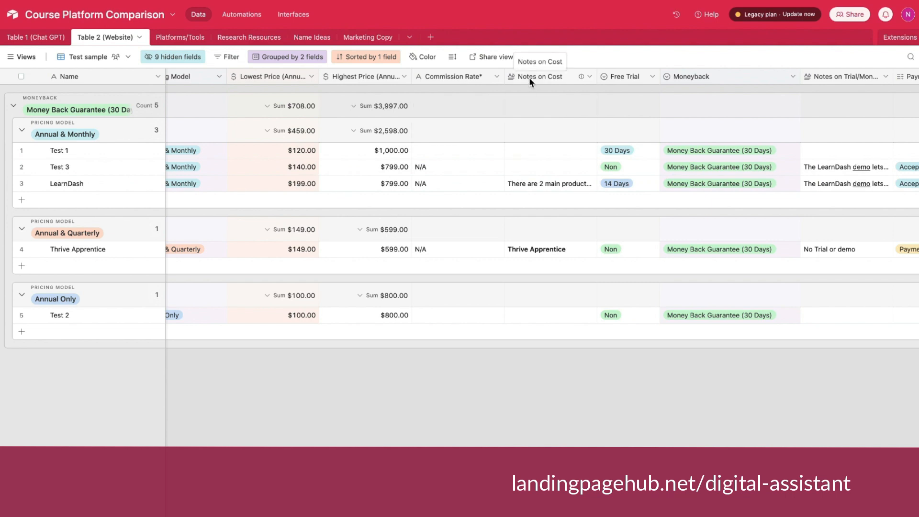
pyautogui.hscroll(10, 525, 77)
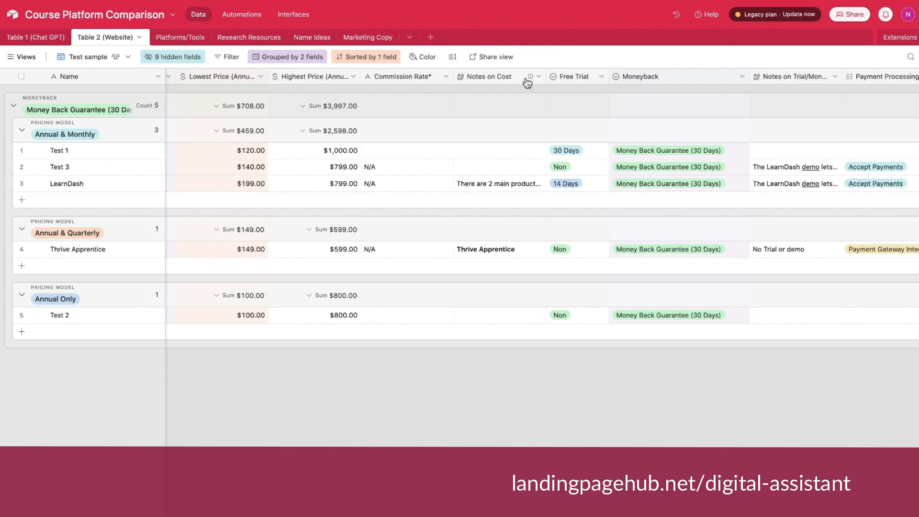
pyautogui.hscroll(10, 526, 76)
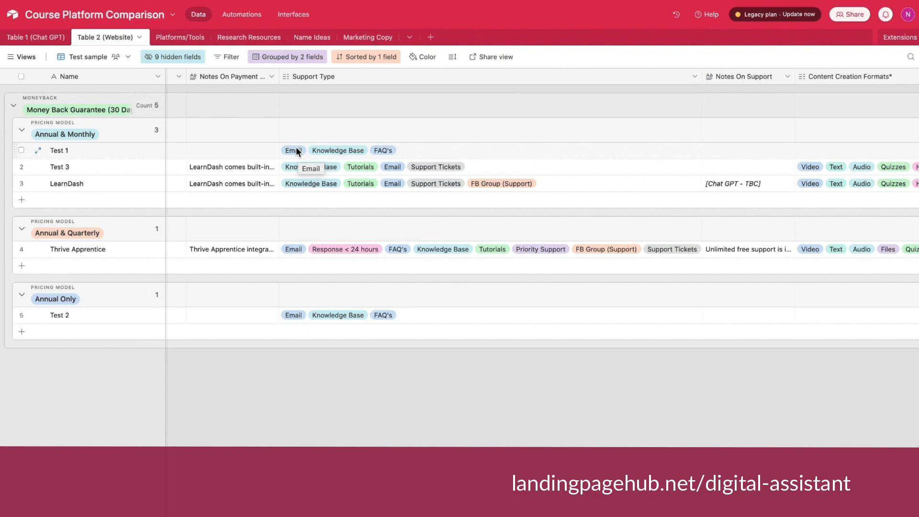
pyautogui.click(231, 57)
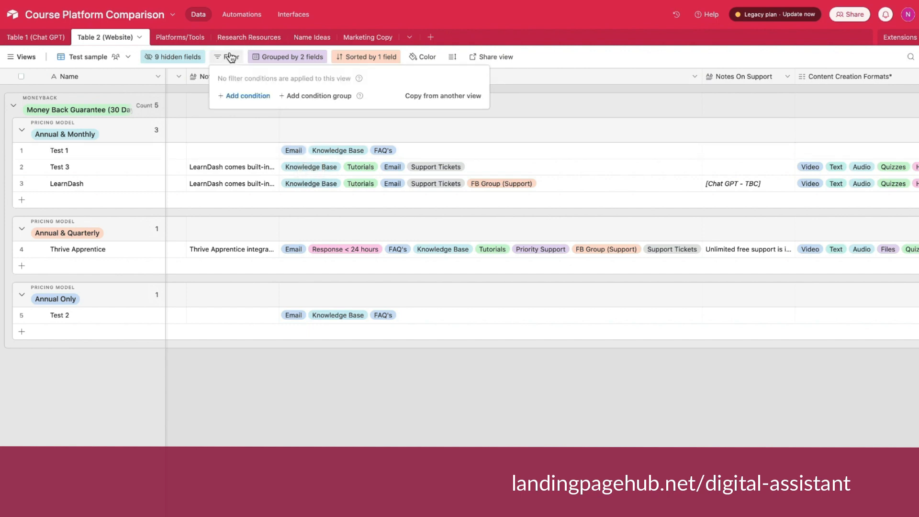
pyautogui.click(244, 96)
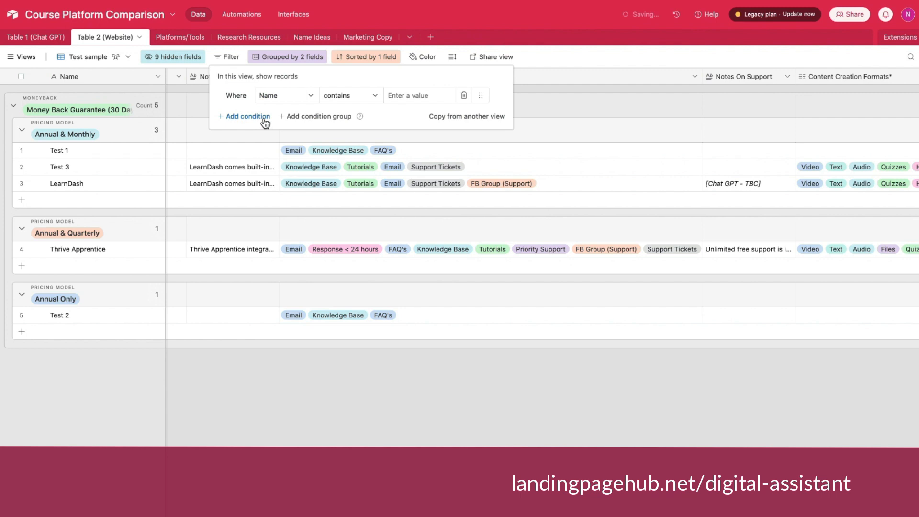
pyautogui.click(267, 96)
pyautogui.scroll(-3, 310, 212)
pyautogui.scroll(-5, 308, 211)
pyautogui.click(308, 206)
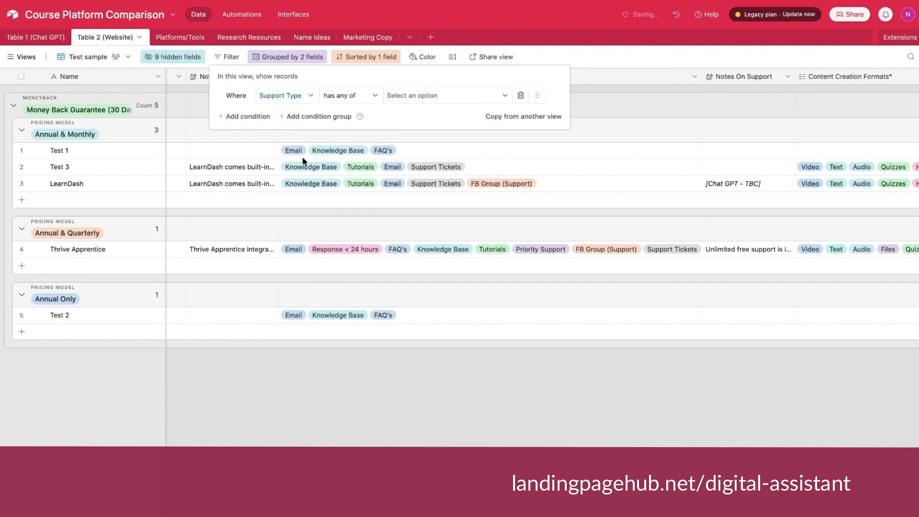
pyautogui.click(422, 96)
pyautogui.click(414, 131)
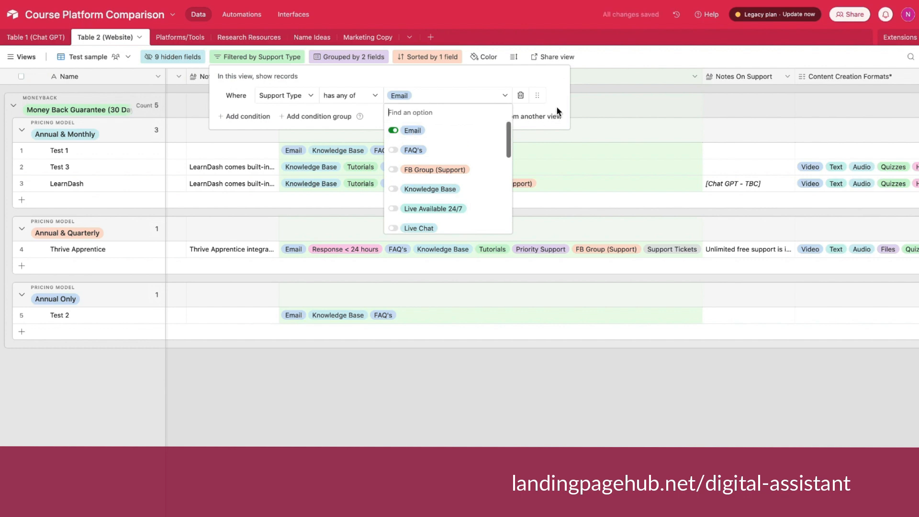
pyautogui.click(532, 276)
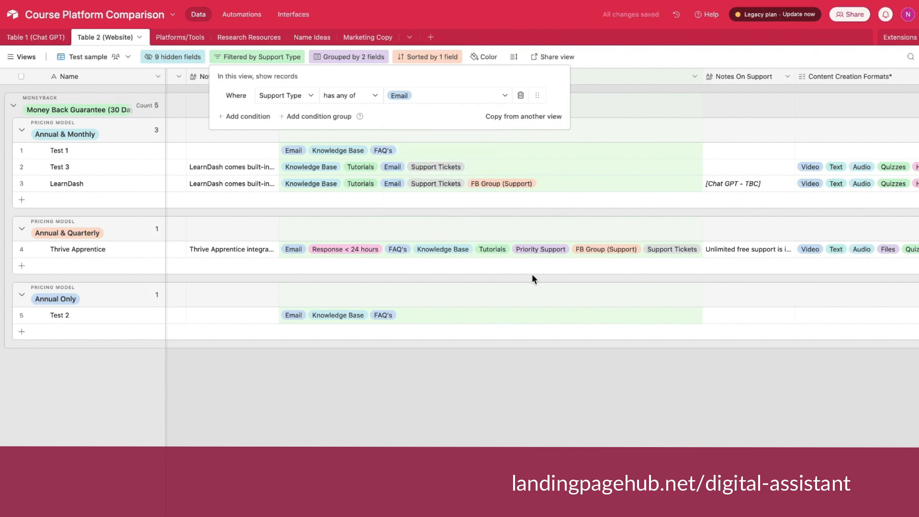
pyautogui.click(515, 355)
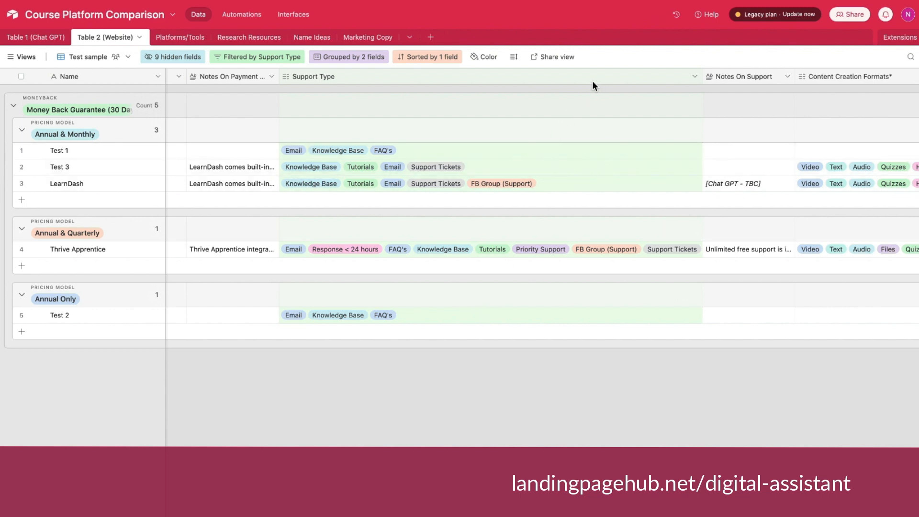
# Add a second filter condition requiring that Student Features has any of Assignments, combined with "and".
pyautogui.hscroll(3, 592, 84)
pyautogui.hscroll(15, 592, 85)
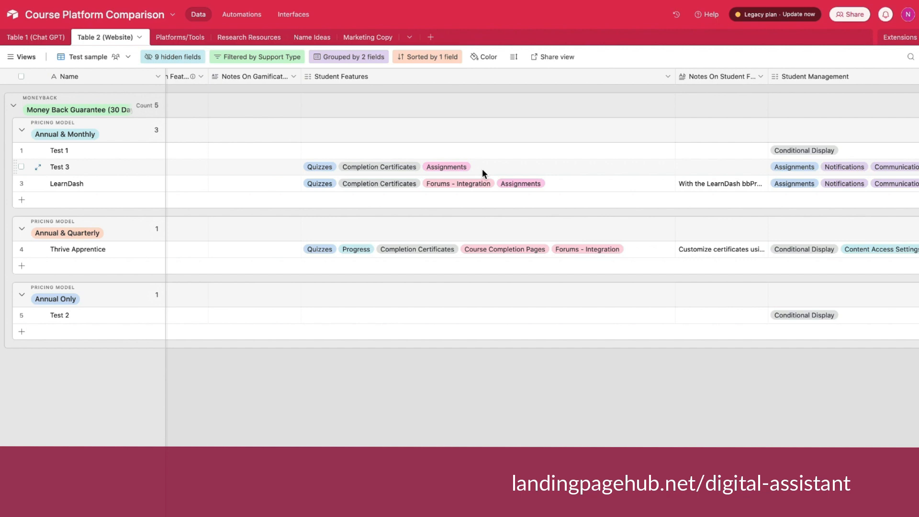
pyautogui.click(264, 62)
pyautogui.click(252, 120)
pyautogui.click(268, 116)
pyautogui.scroll(-4, 314, 196)
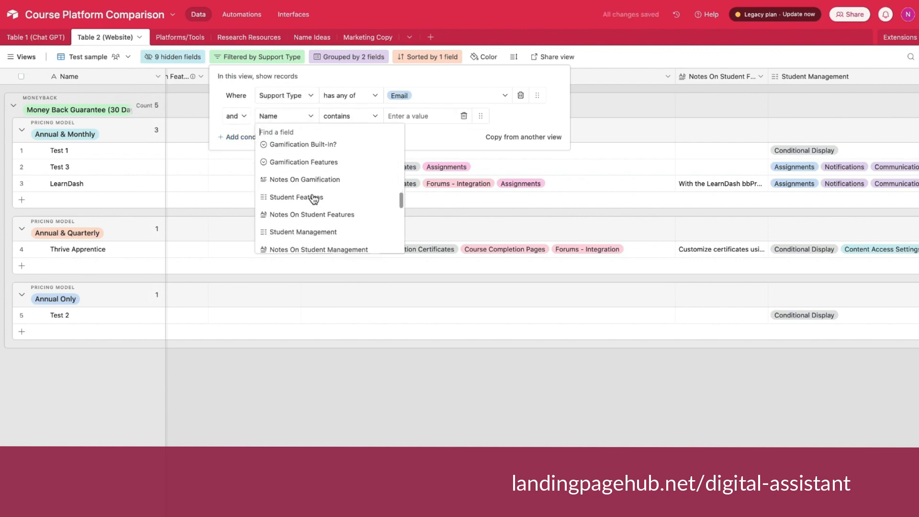
pyautogui.click(308, 181)
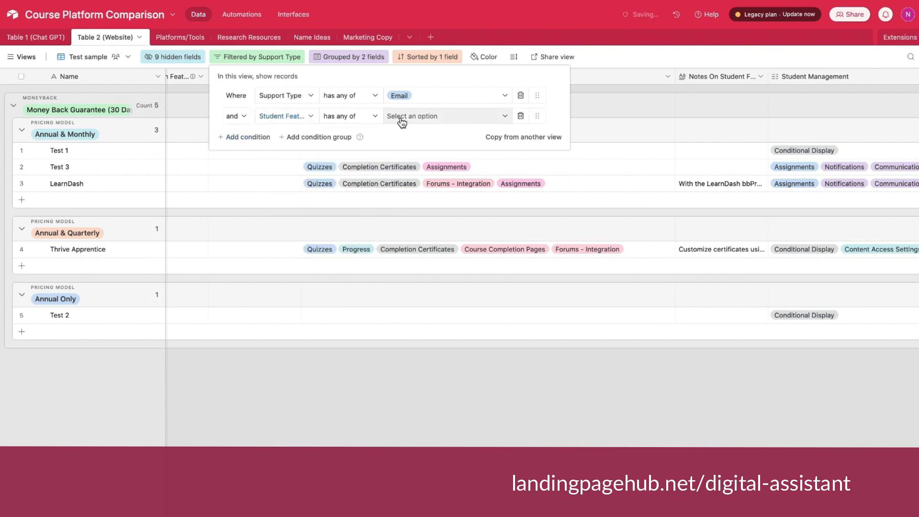
pyautogui.click(401, 120)
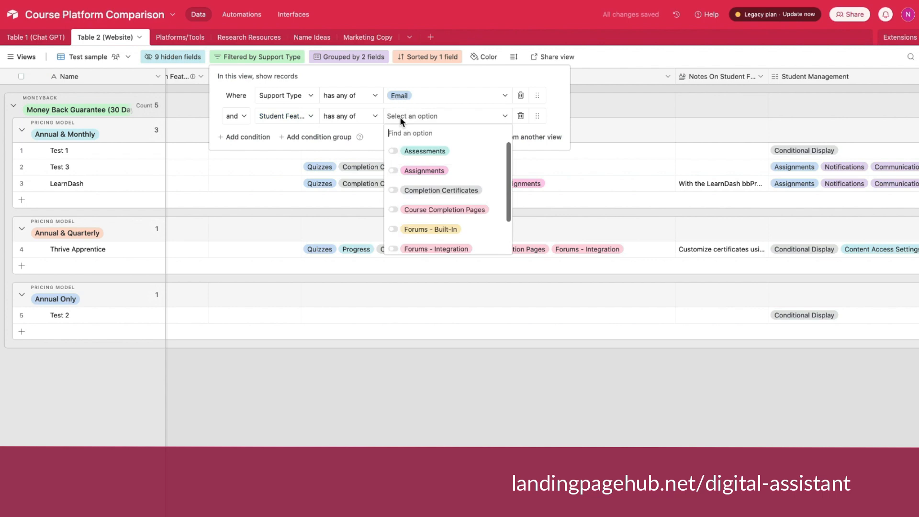
pyautogui.click(429, 176)
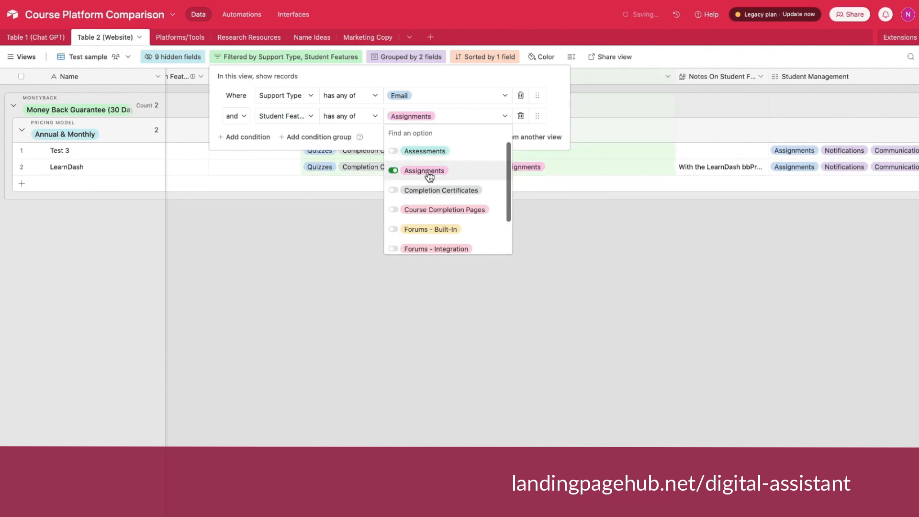
pyautogui.click(549, 214)
pyautogui.click(556, 199)
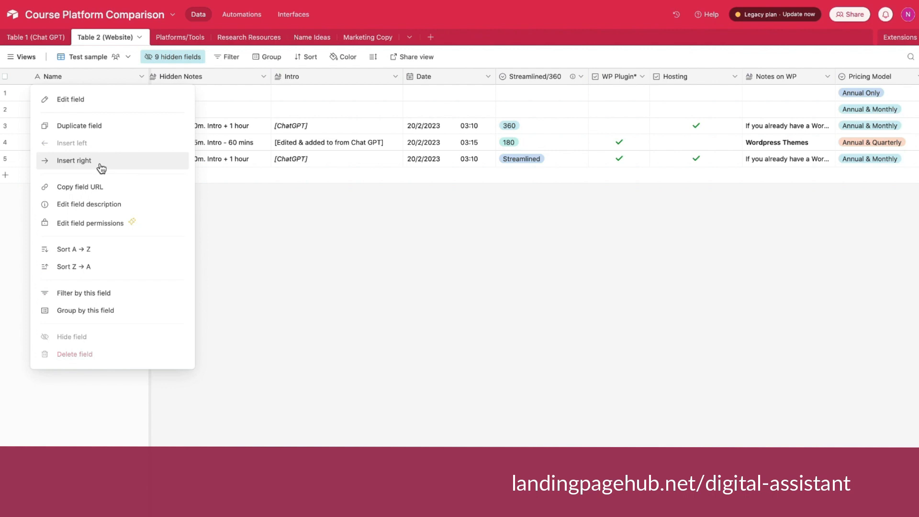
# Insert a Number field named Sort 2 directly after the Name field, with Decimal (1.0) format.
pyautogui.click(101, 165)
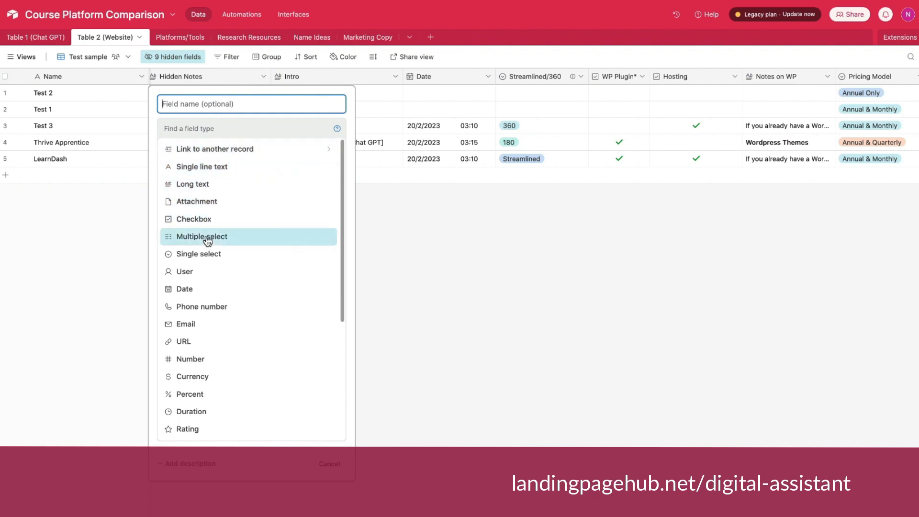
pyautogui.click(224, 360)
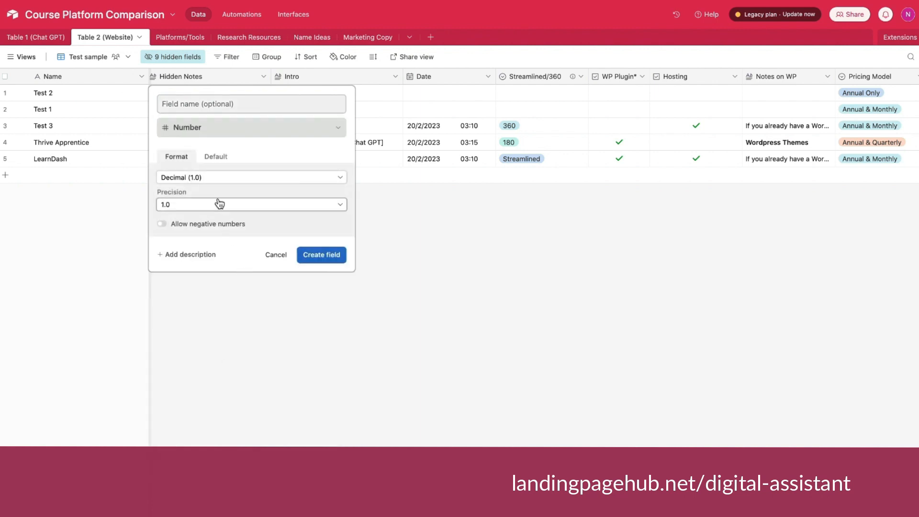
pyautogui.click(322, 255)
pyautogui.write('Sort')
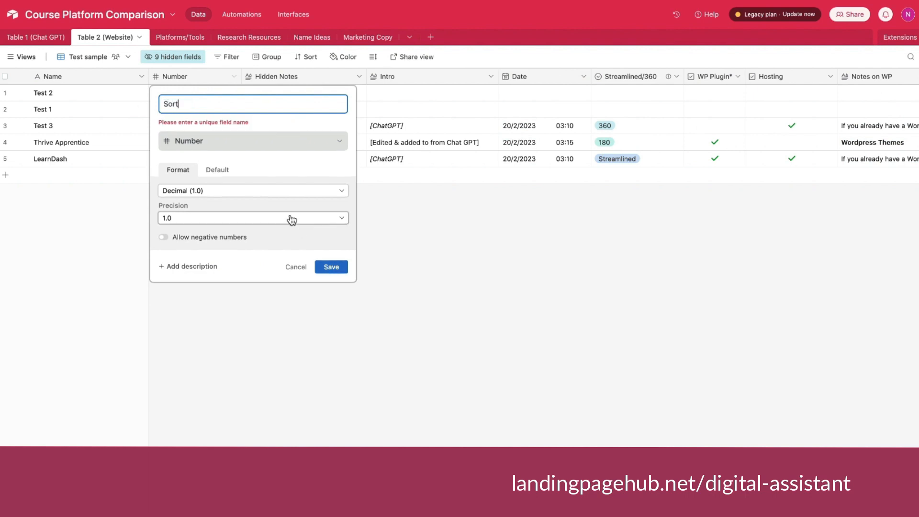
pyautogui.write(' 2')
pyautogui.press('Return')
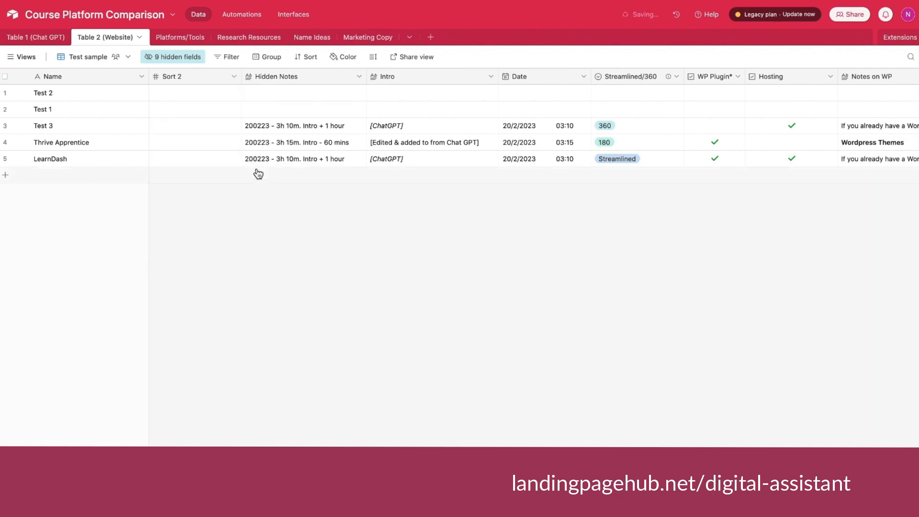
# Fill in Sort 2 with 1 for Test 2 and Test 1, 4 for Test 3 and Thrive Apprentice, and 5 for LearnDash.
pyautogui.click(193, 95)
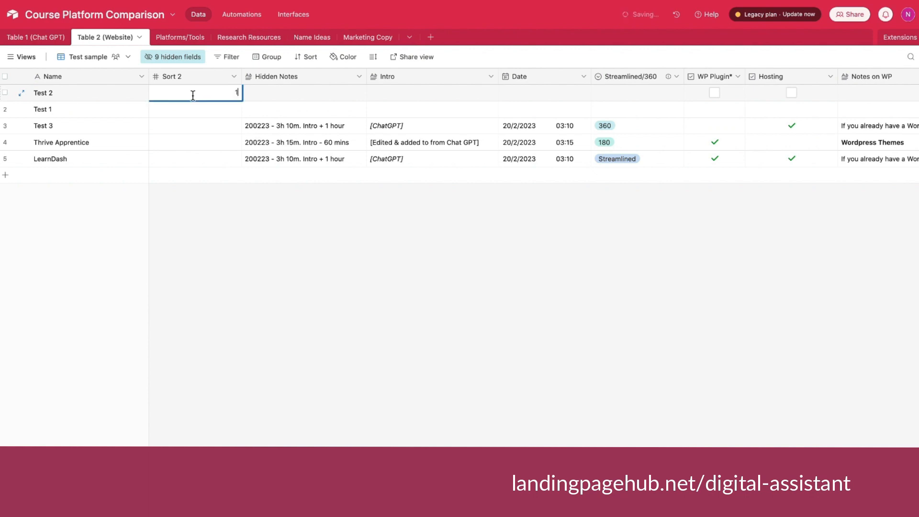
pyautogui.click(214, 161)
pyautogui.write('5')
# Sort the records by Sort 2 in 1 → 9 order with automatic sorting on, and narrow the Sort 2 column.
pyautogui.click(306, 57)
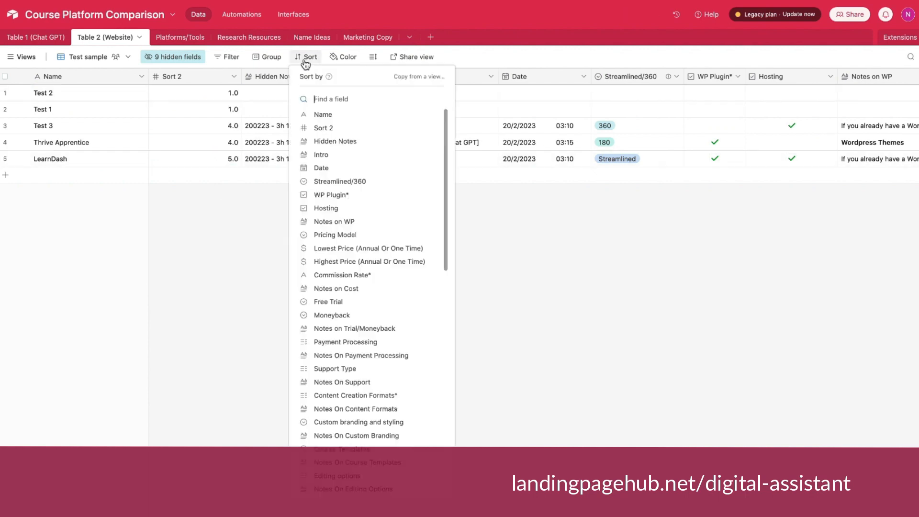
pyautogui.click(328, 128)
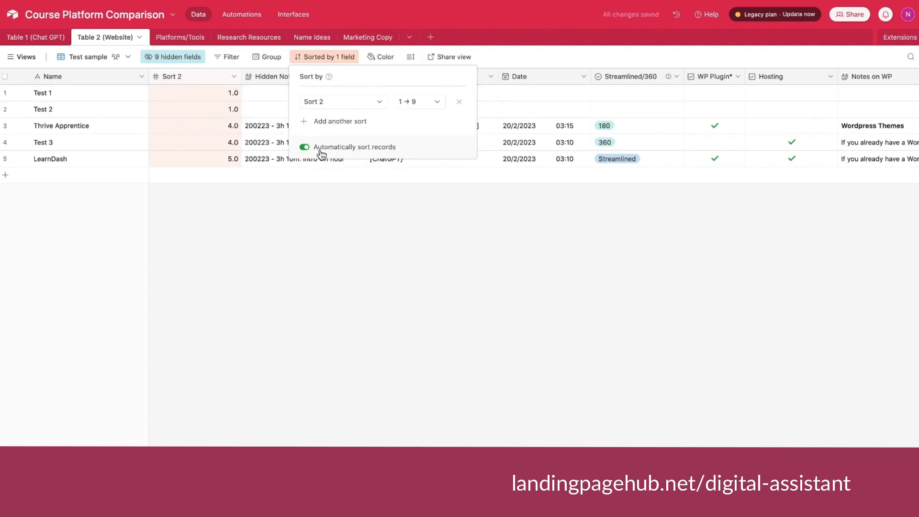
pyautogui.click(304, 148)
pyautogui.click(305, 148)
pyautogui.click(305, 148)
pyautogui.click(305, 147)
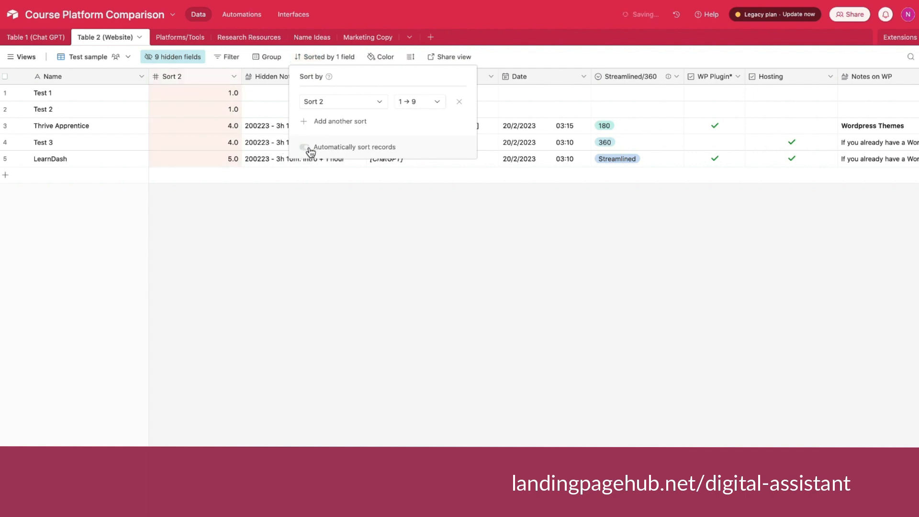
pyautogui.click(278, 251)
pyautogui.moveTo(240, 76); pyautogui.dragTo(206, 78)
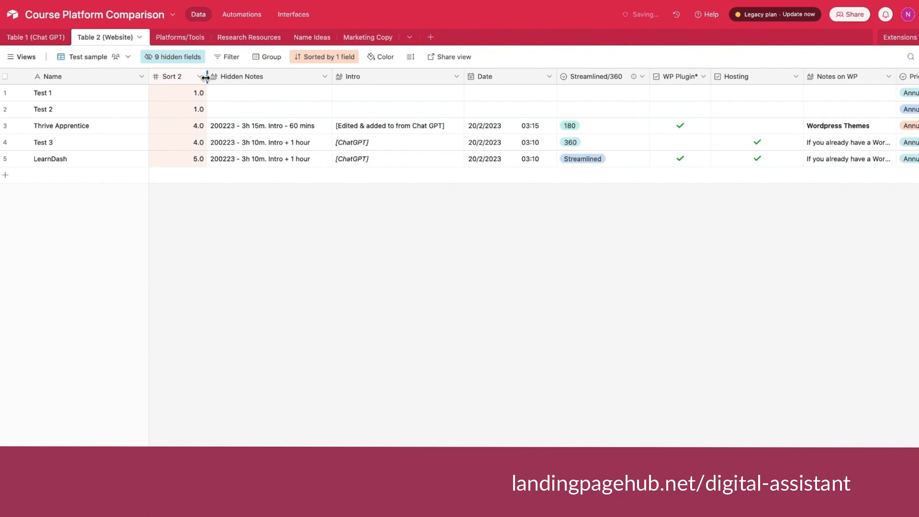
# Insert a Single select field directly after Sort 2 and name it Status.
pyautogui.click(200, 77)
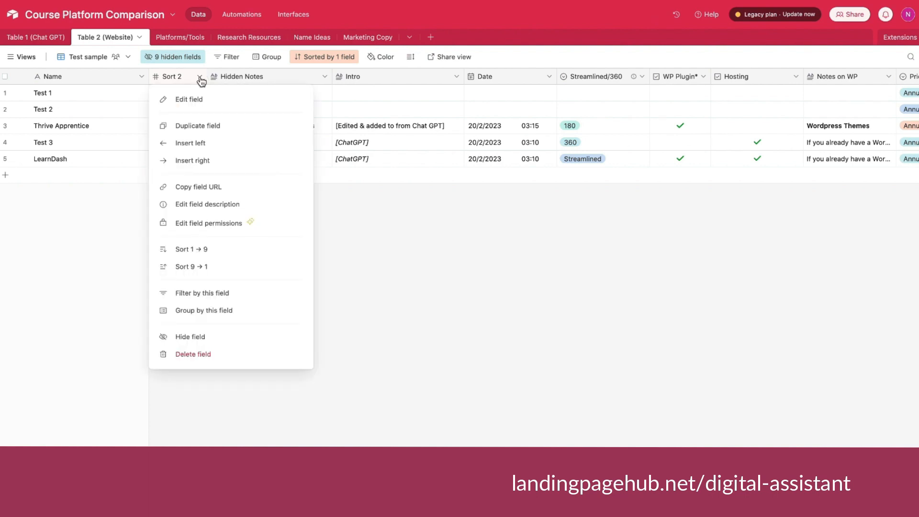
pyautogui.click(211, 161)
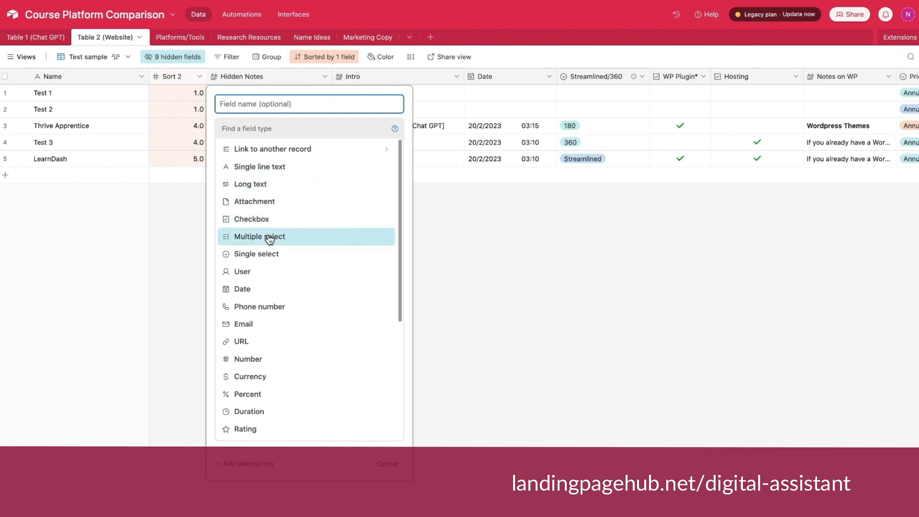
pyautogui.click(263, 255)
pyautogui.click(254, 105)
pyautogui.write('Status')
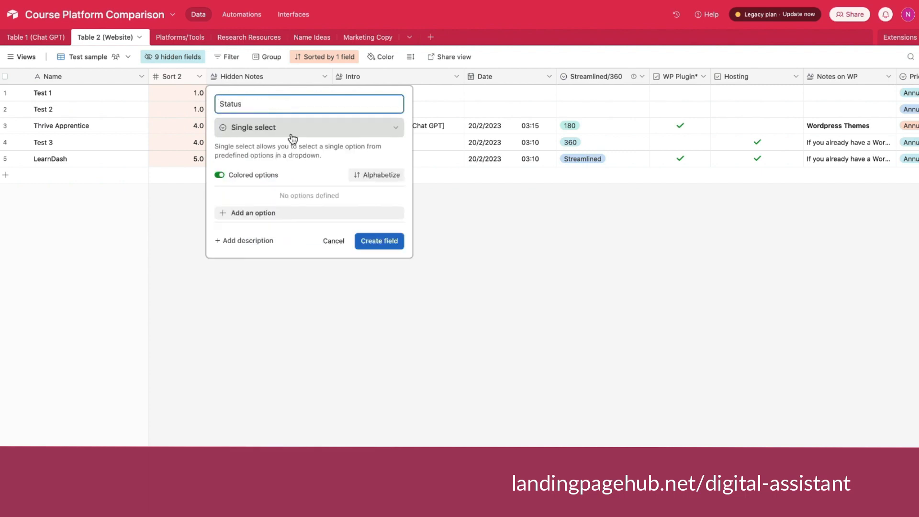
# Add the options Considering, Researching, Testing and No, and create the field with the name Status 2.
pyautogui.click(224, 214)
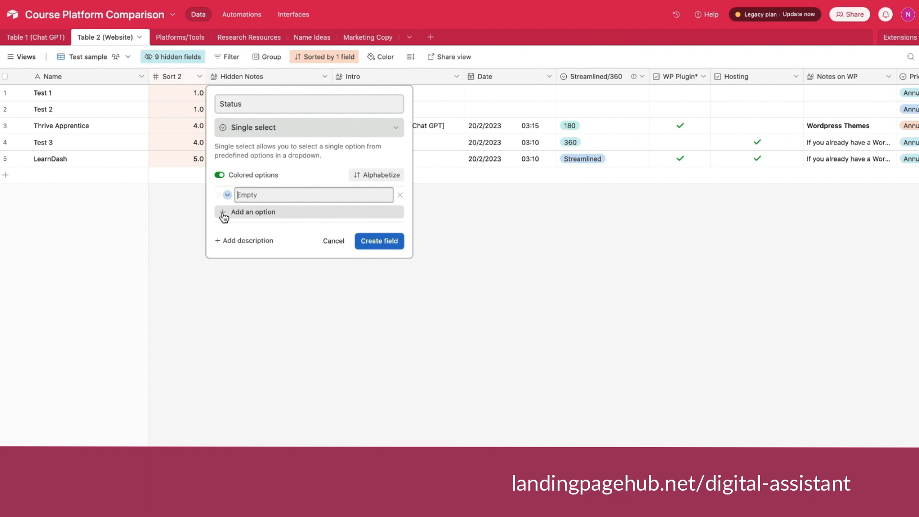
pyautogui.write('Considering')
pyautogui.click(242, 213)
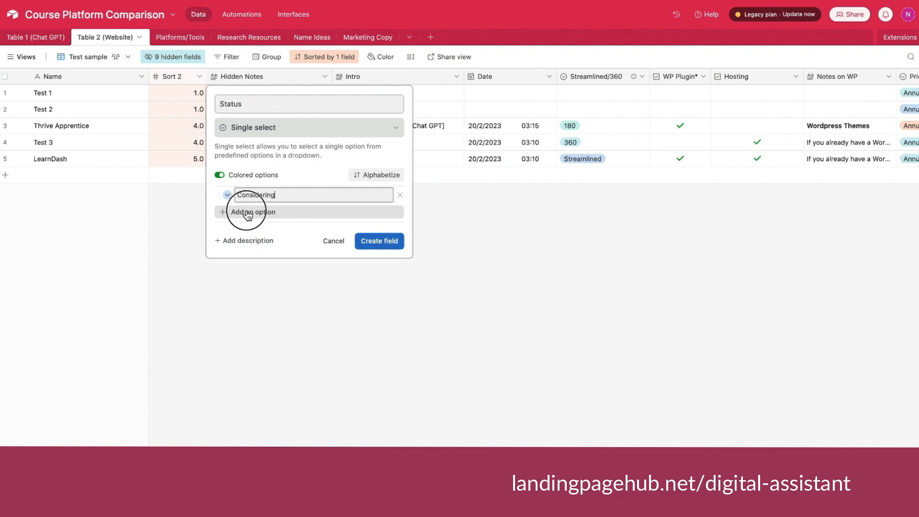
pyautogui.write('Researc')
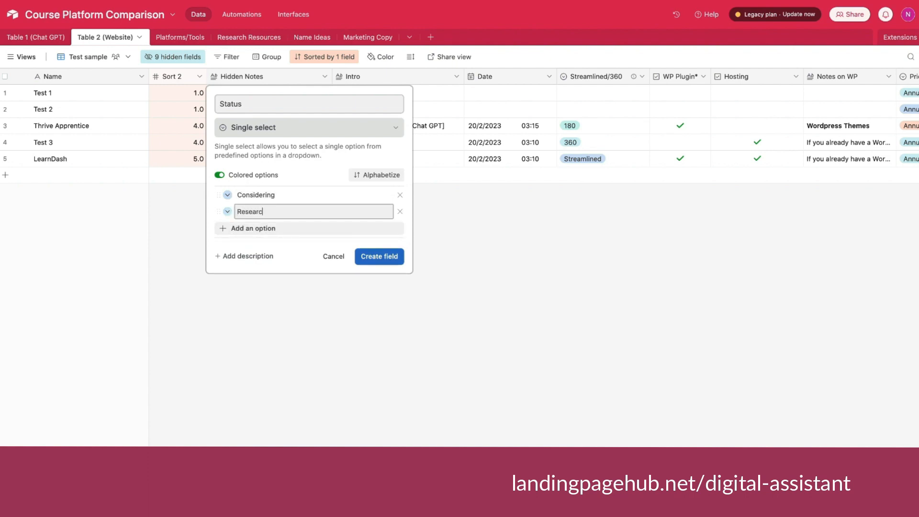
pyautogui.press('Return')
pyautogui.write('Testing')
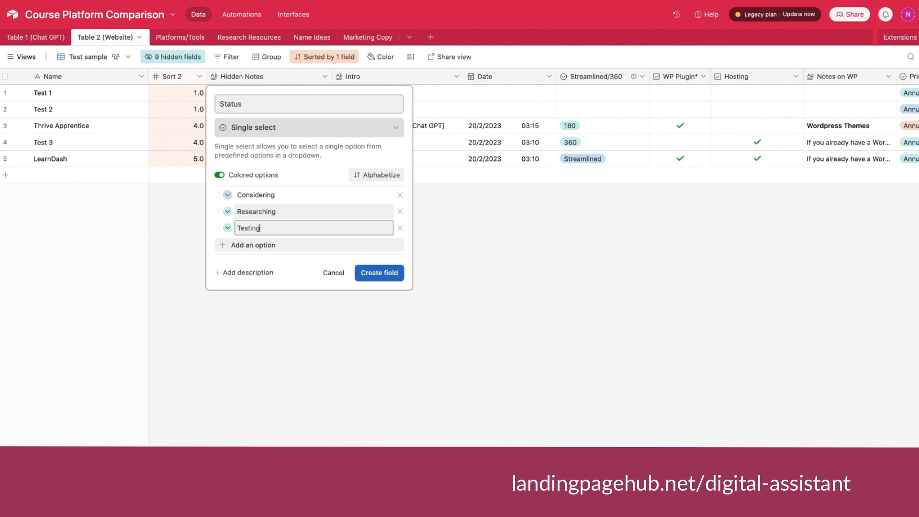
pyautogui.press('Return')
pyautogui.write('Ni')
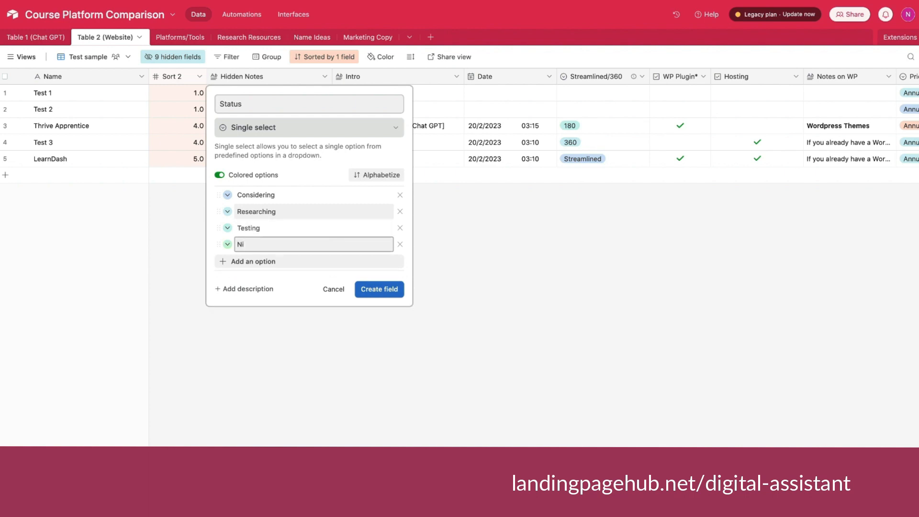
# Fill in Status 2 with Considering for Test 1, Testing for Thrive Apprentice, and Researching for Test 2, Test 3 and LearnDash.
pyautogui.doubleClick(246, 93)
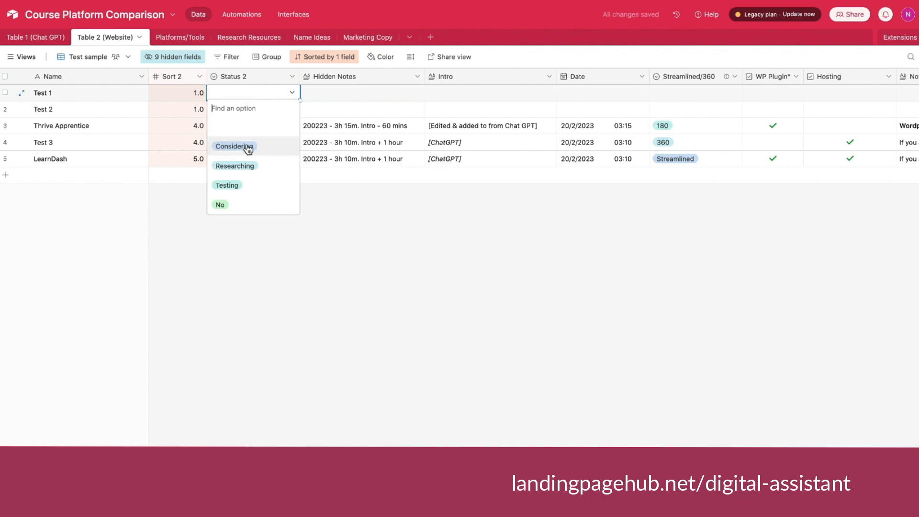
pyautogui.click(247, 144)
pyautogui.click(235, 110)
pyautogui.click(235, 110)
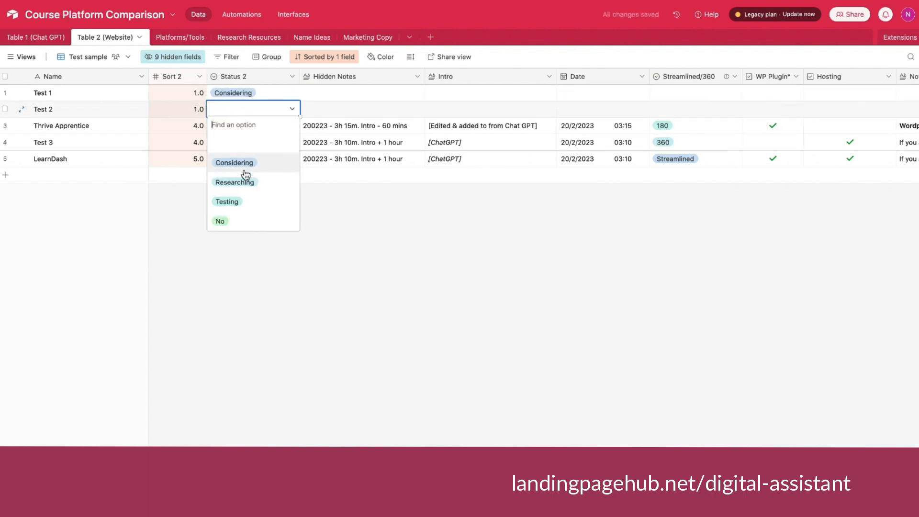
pyautogui.click(245, 182)
pyautogui.click(246, 159)
pyautogui.click(246, 160)
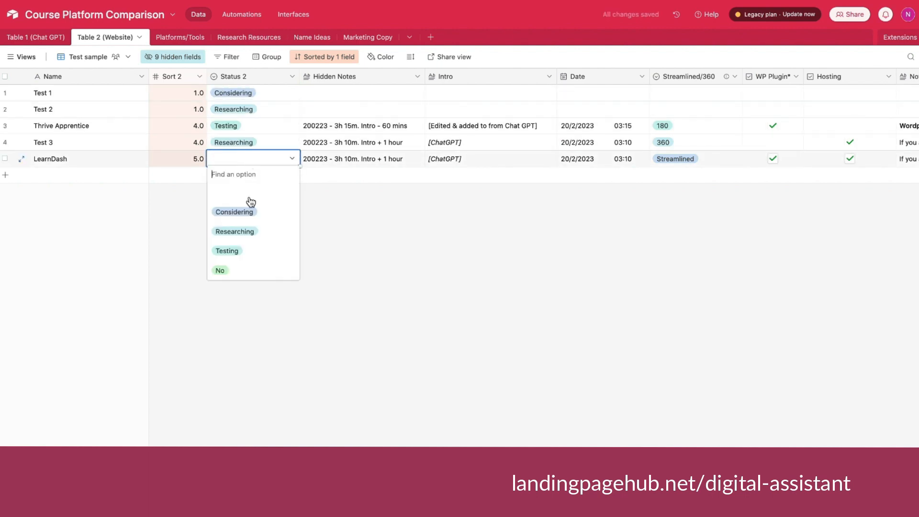
pyautogui.click(249, 231)
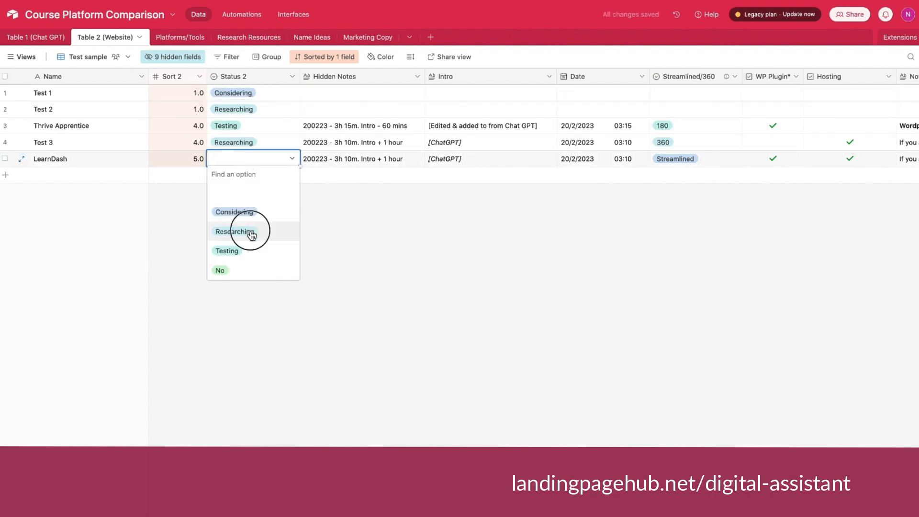
# Group the records by the Status 2 field in First → Last order.
pyautogui.click(267, 56)
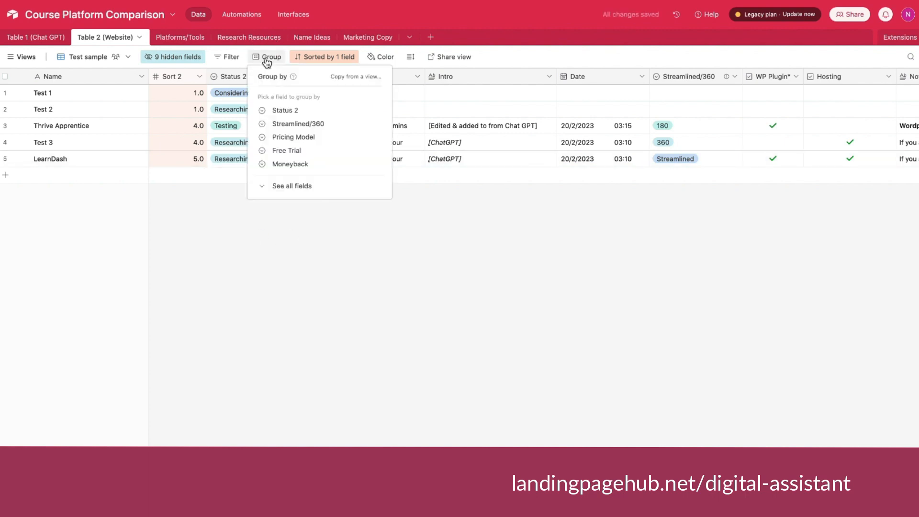
pyautogui.click(294, 112)
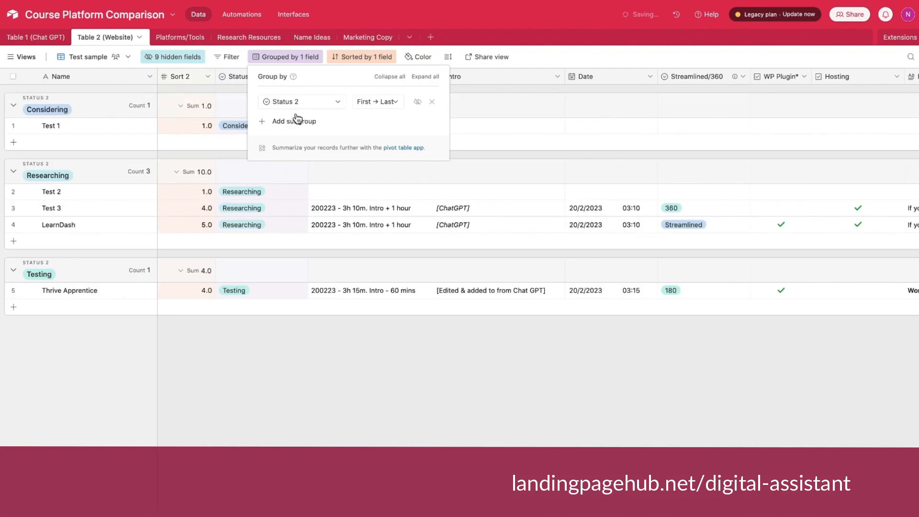
pyautogui.click(326, 369)
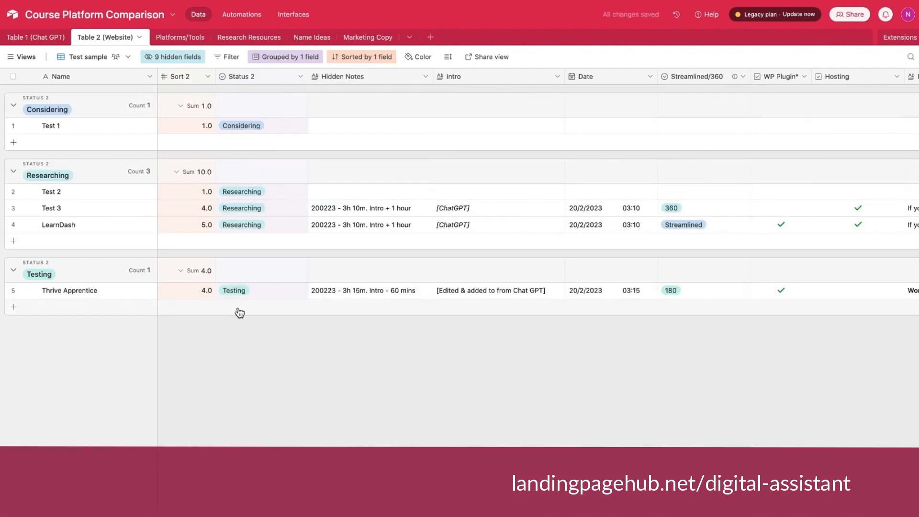
# Remove the Status 2 grouping from the view.
pyautogui.click(275, 58)
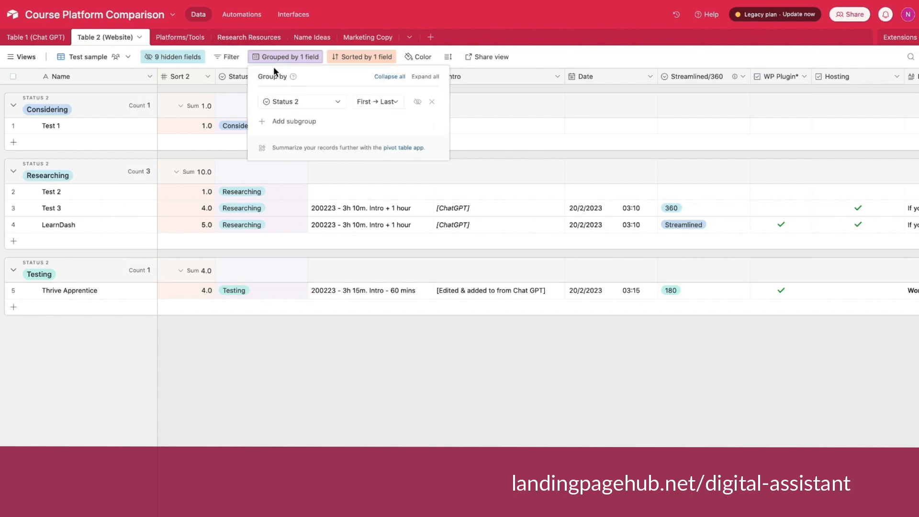
pyautogui.click(432, 101)
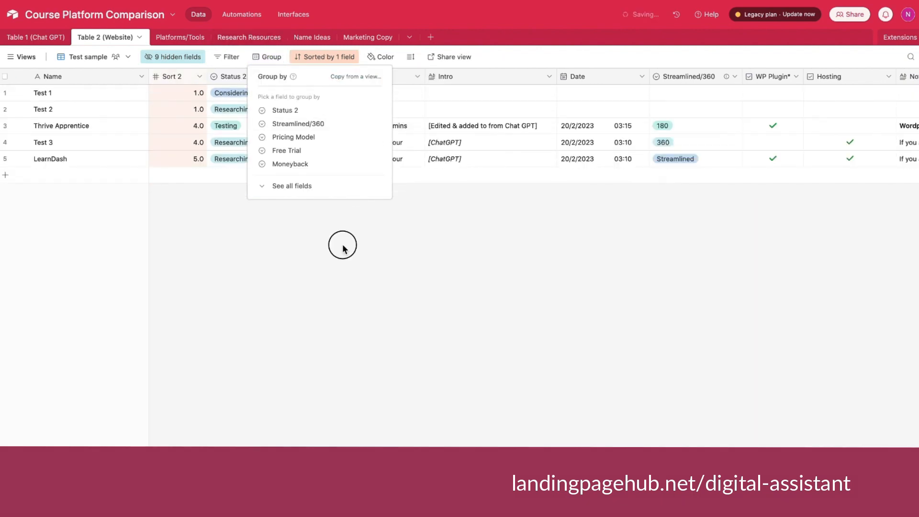
pyautogui.click(343, 246)
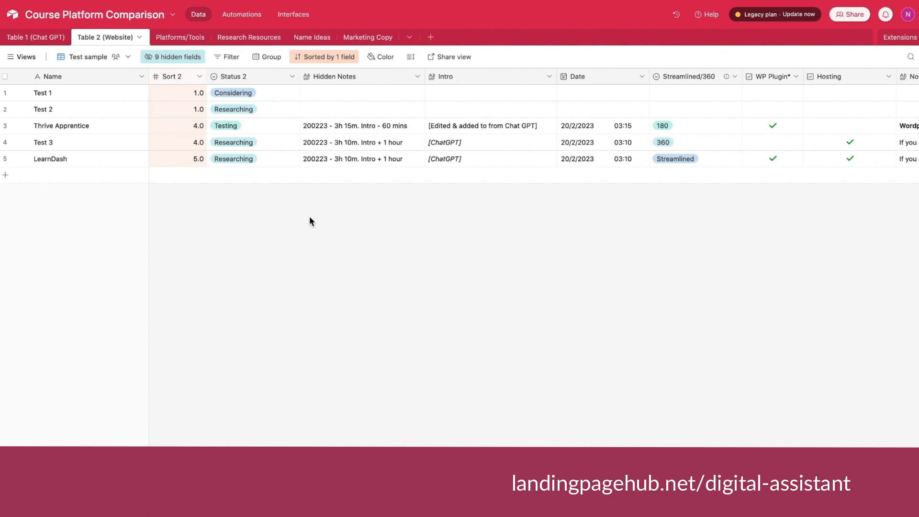